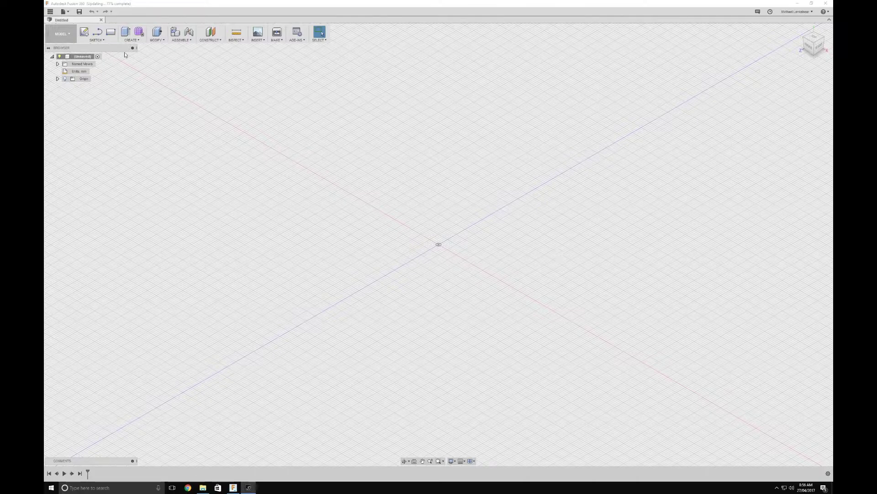
Create a new component named 'Ninja Star' and start a sketch inside it
{"action": "left_click", "coordinate": [103, 40]}
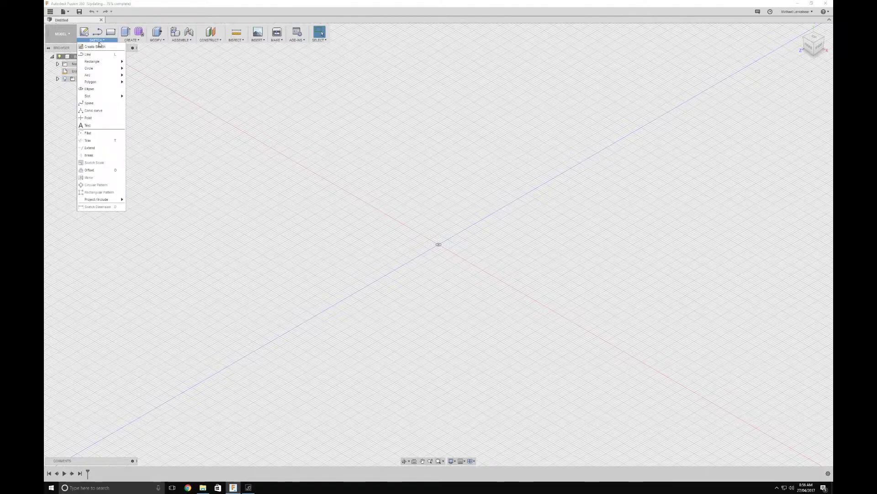
{"action": "mouse_move", "coordinate": [100, 68]}
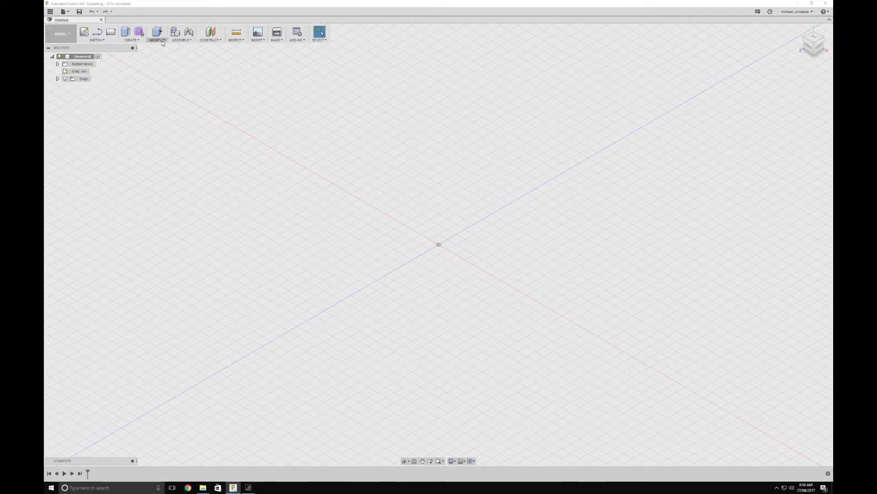
{"action": "left_click", "coordinate": [131, 40]}
{"action": "left_click", "coordinate": [137, 48]}
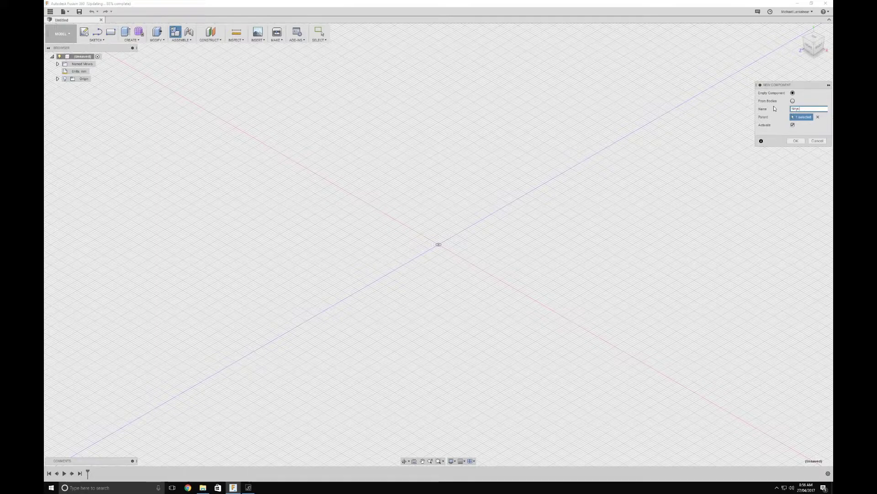
{"action": "type", "text": "Ninja Star"}
{"action": "key", "text": "Return"}
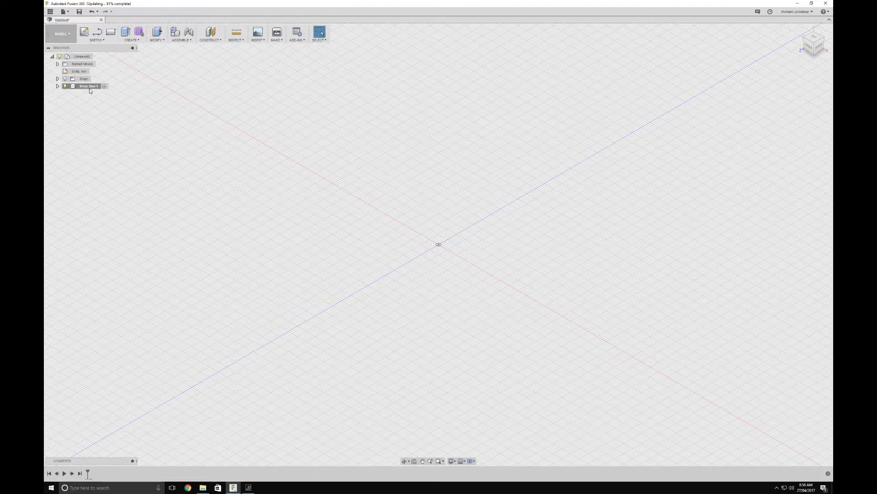
{"action": "left_click", "coordinate": [84, 32]}
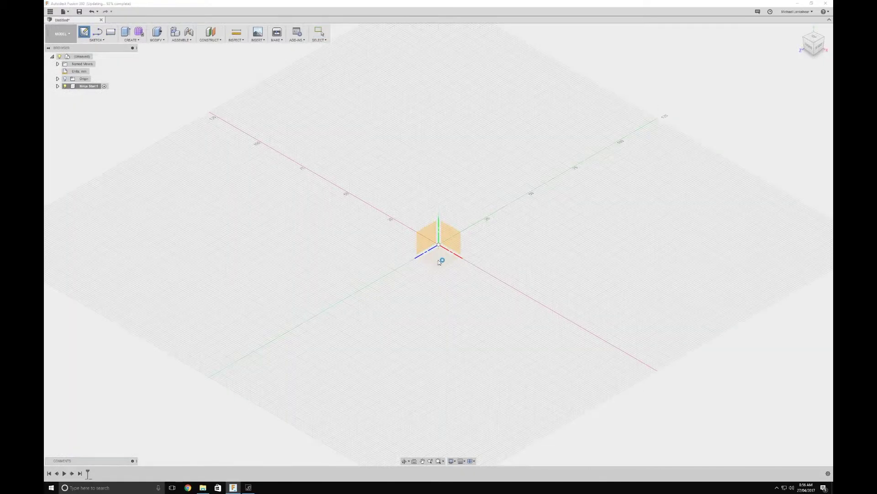
Sketch on the top plane and draw a 20 mm centre-diameter circle at the origin
{"action": "left_click", "coordinate": [442, 261]}
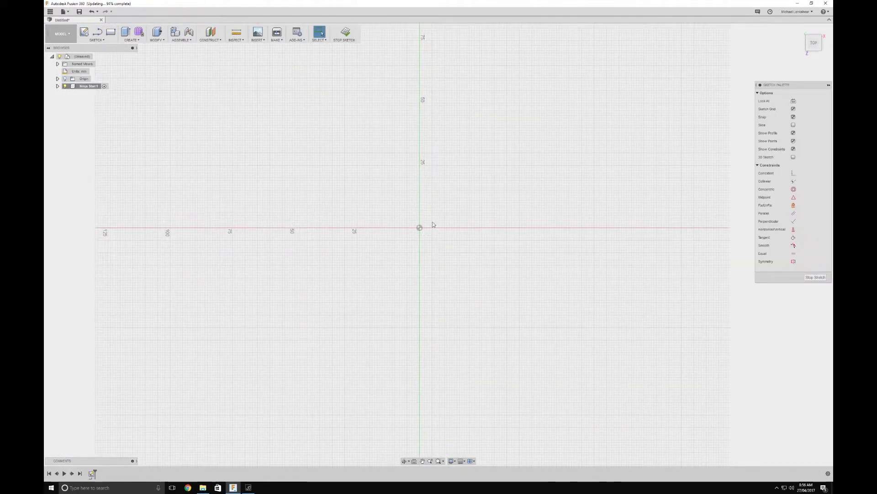
{"action": "left_click", "coordinate": [105, 40]}
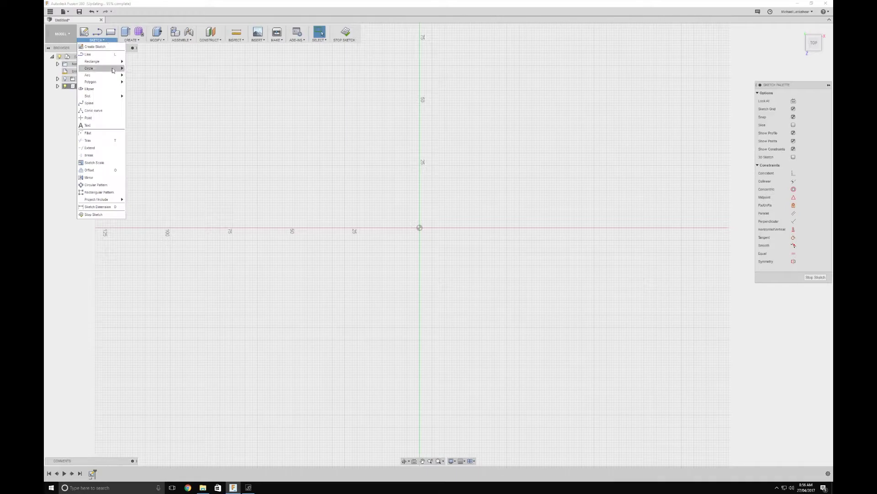
{"action": "mouse_move", "coordinate": [112, 70]}
{"action": "left_click", "coordinate": [146, 70]}
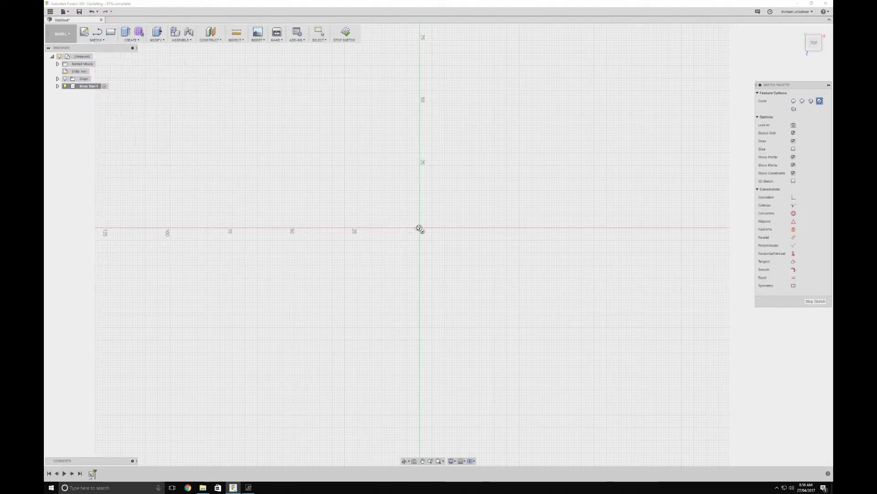
{"action": "left_click", "coordinate": [419, 227]}
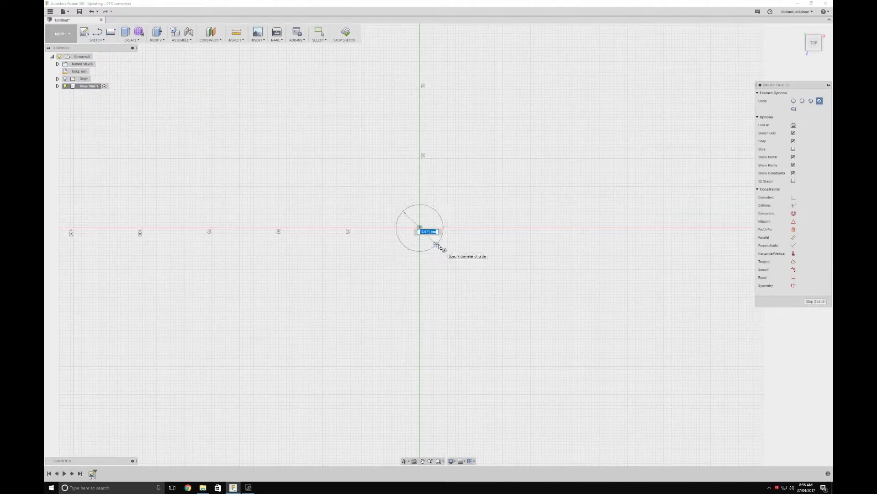
{"action": "type", "text": "20"}
{"action": "key", "text": "Tab"}
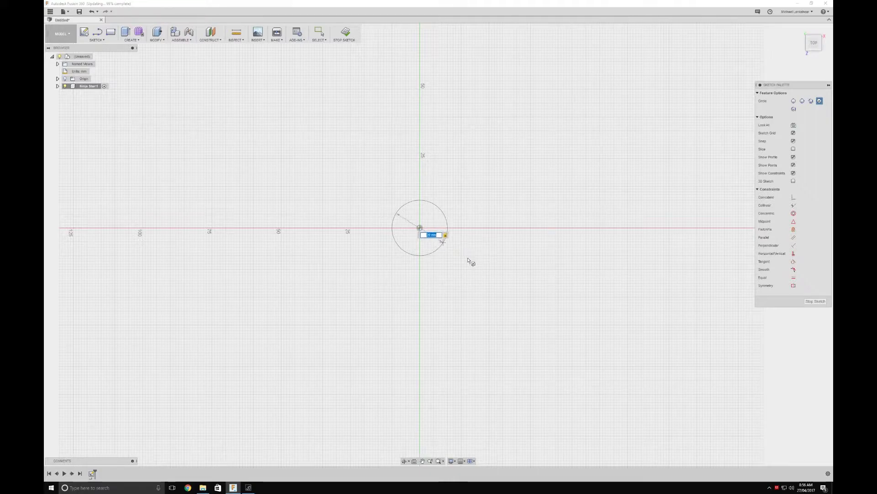
{"action": "key", "text": "Return"}
Add a concentric 30 mm circle at the origin and pan the view to make room above it
{"action": "left_click", "coordinate": [97, 39]}
{"action": "mouse_move", "coordinate": [113, 69]}
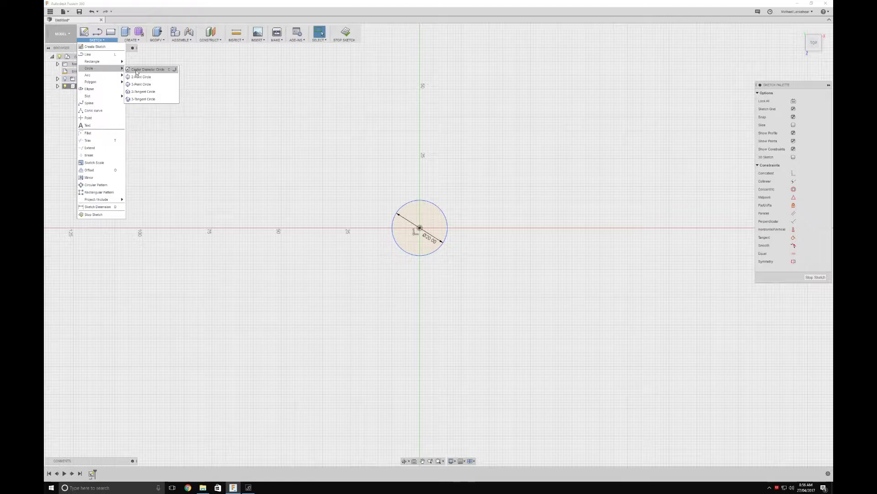
{"action": "left_click", "coordinate": [144, 91]}
{"action": "left_click", "coordinate": [420, 228]}
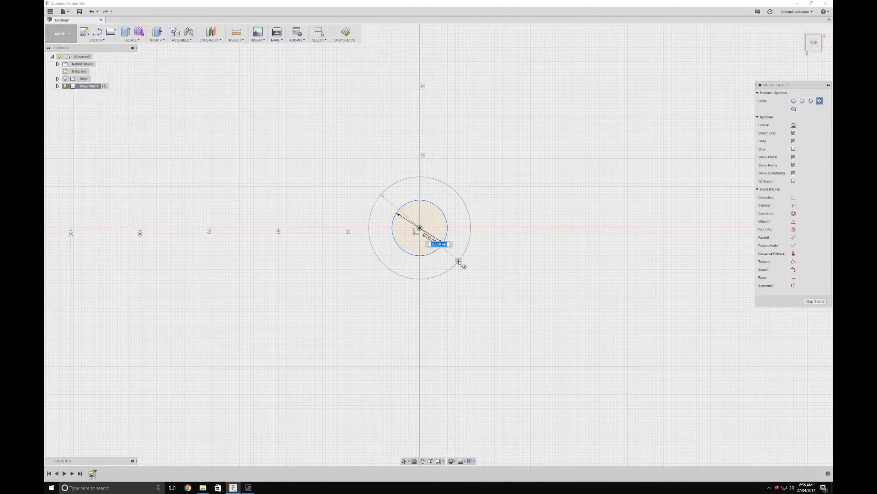
{"action": "key", "text": "Tab"}
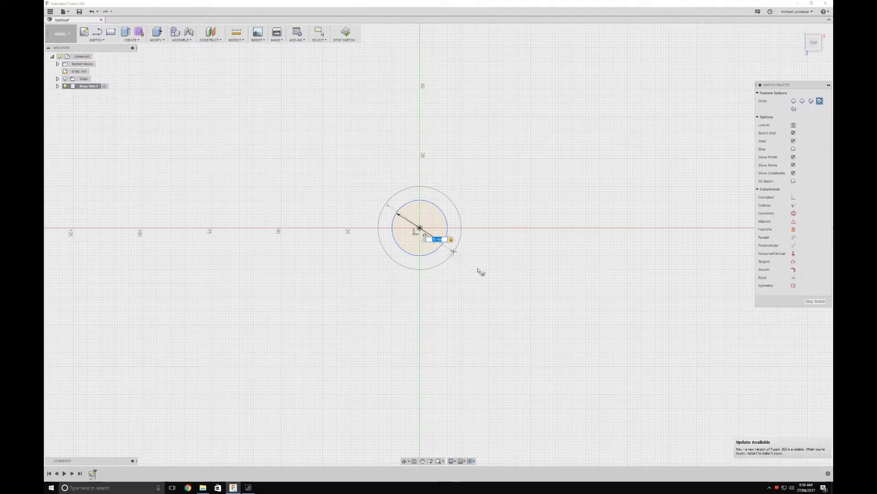
{"action": "key", "text": "Return"}
{"action": "key", "text": "Escape"}
{"action": "middle_click_drag", "start_coordinate": [487, 270], "coordinate": [444, 309]}
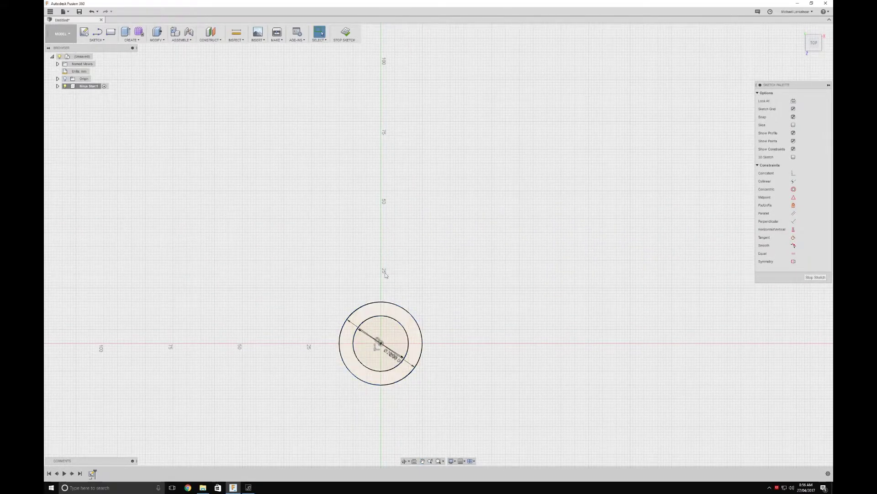
Draw a horizontal line, convert it to construction, and move it across the outer circle
{"action": "left_click", "coordinate": [99, 33]}
{"action": "left_click", "coordinate": [306, 290]}
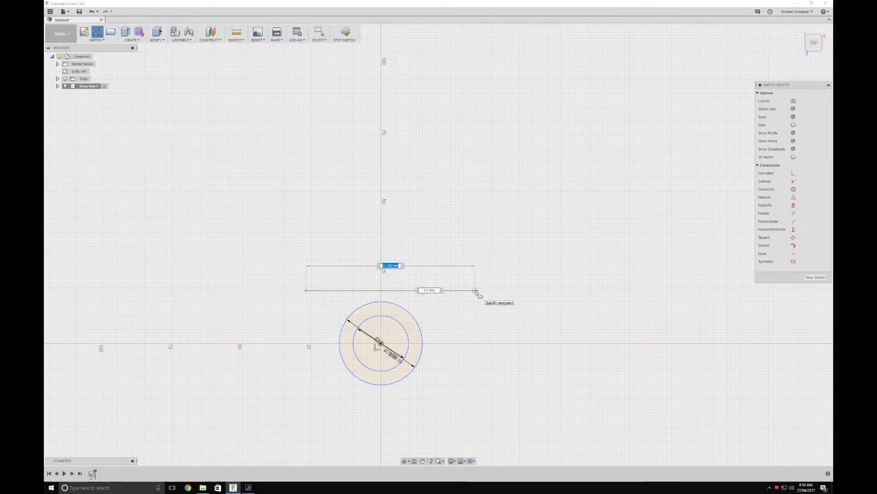
{"action": "left_click", "coordinate": [475, 291]}
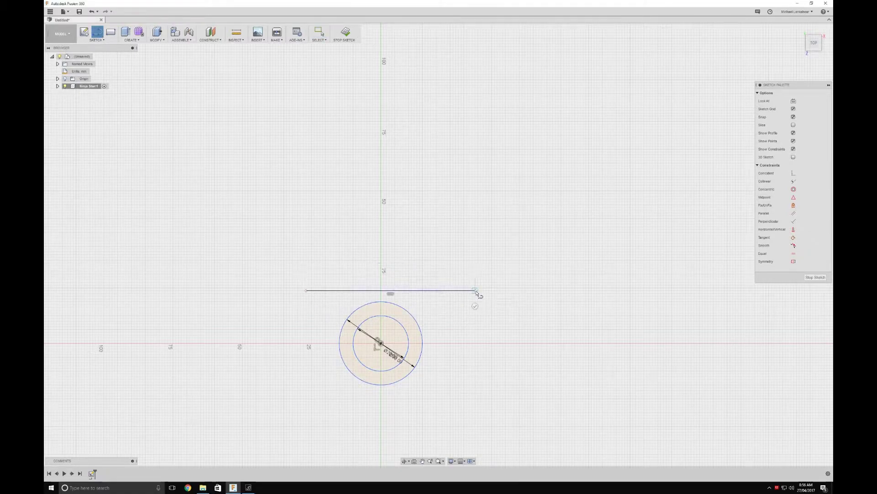
{"action": "left_click", "coordinate": [423, 259]}
{"action": "key", "text": "Escape"}
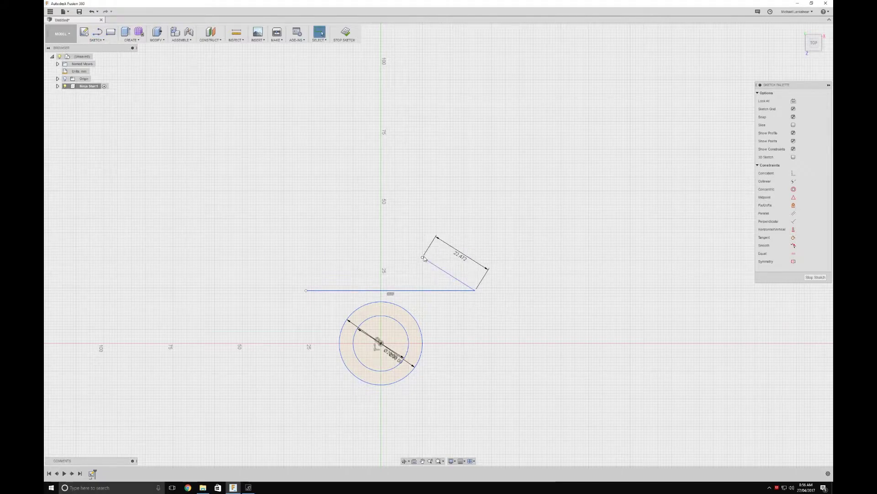
{"action": "left_click", "coordinate": [465, 280]}
{"action": "key", "text": "Delete"}
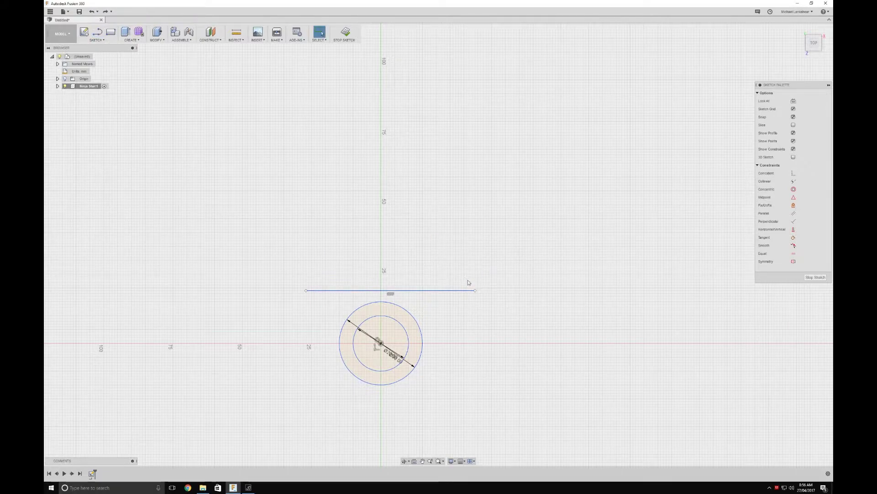
{"action": "right_click", "coordinate": [444, 292]}
{"action": "left_click", "coordinate": [444, 335]}
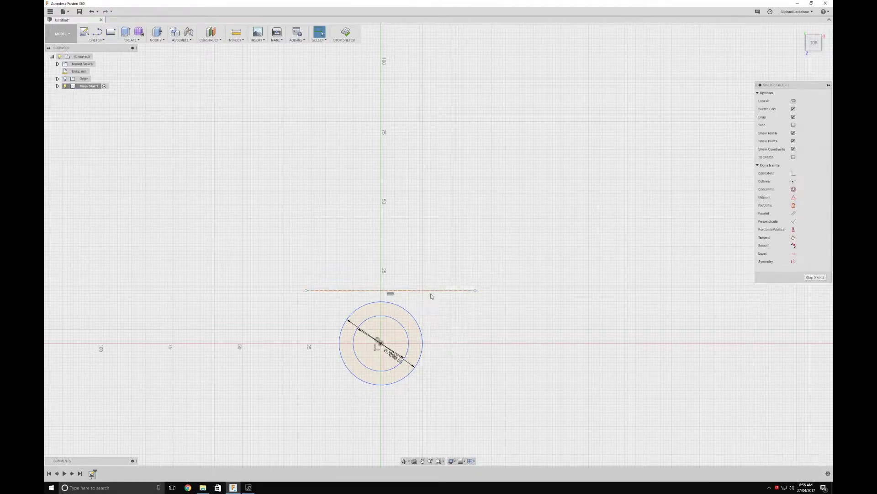
{"action": "left_click_drag", "start_coordinate": [434, 293], "coordinate": [421, 312]}
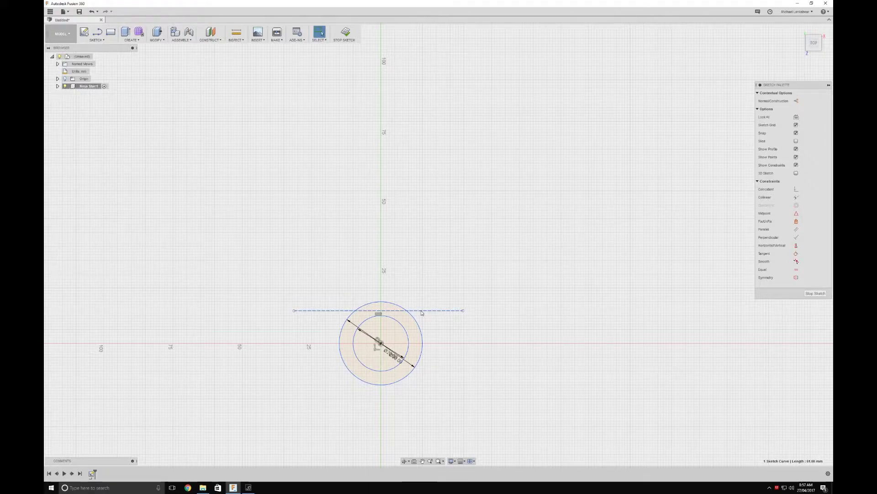
Draw a closed triangular spike profile from the outer circle up to a tip above the origin
{"action": "left_click", "coordinate": [98, 31]}
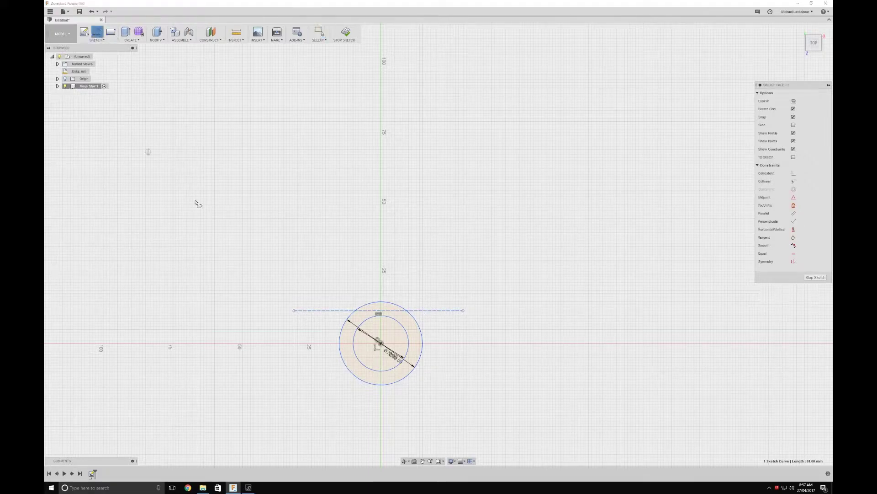
{"action": "left_click", "coordinate": [356, 310]}
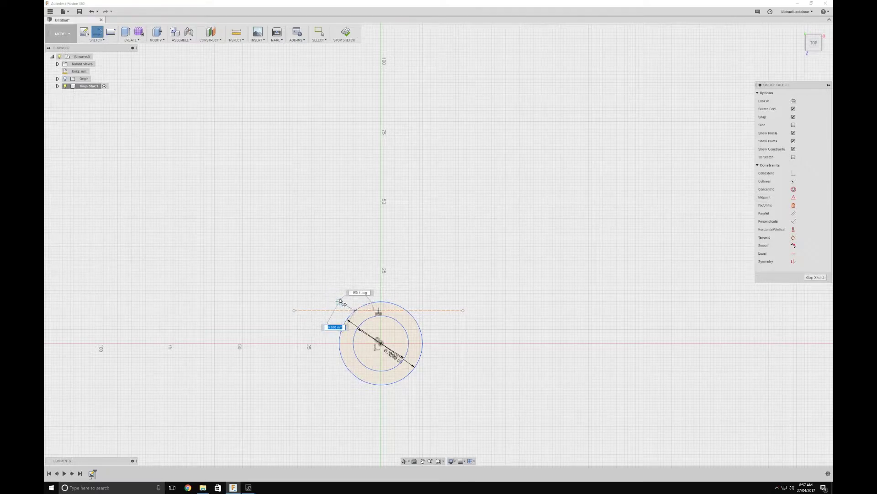
{"action": "left_click", "coordinate": [340, 299]}
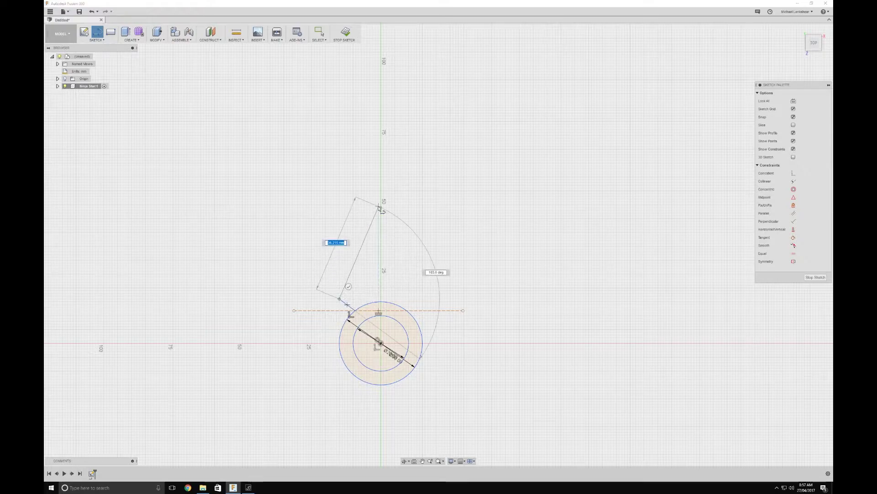
{"action": "left_click", "coordinate": [381, 205]}
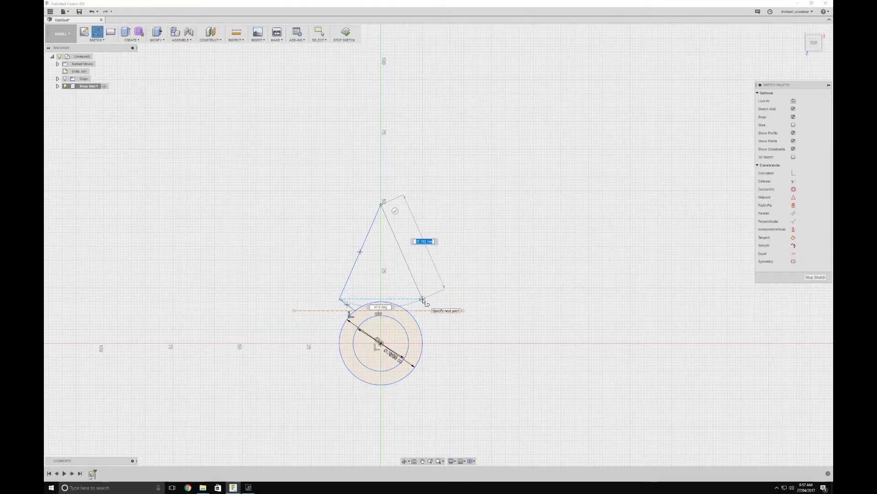
{"action": "left_click", "coordinate": [421, 299]}
{"action": "left_click", "coordinate": [407, 311]}
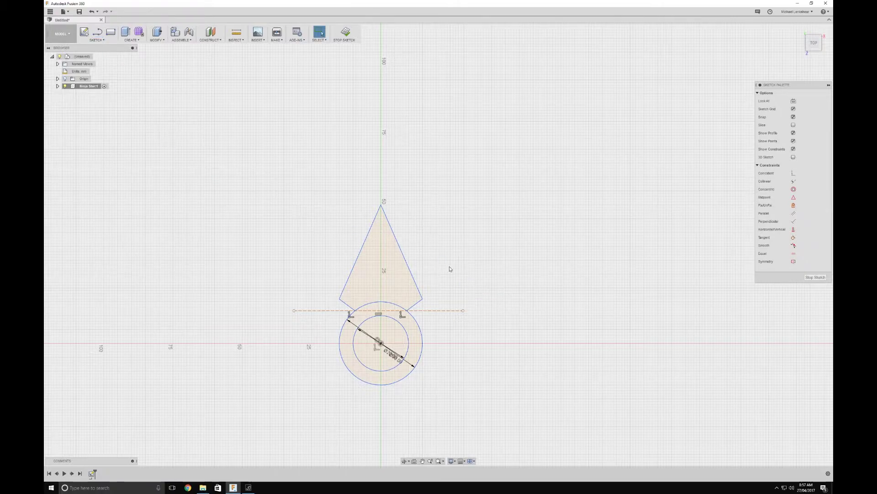
Finish the sketch and extrude the ring between the circles 7 mm
{"action": "mouse_move", "coordinate": [307, 266]}
{"action": "middle_mouse_down"}
{"action": "mouse_move", "coordinate": [301, 198]}
{"action": "mouse_move", "coordinate": [319, 225]}
{"action": "middle_mouse_up"}
{"action": "left_click", "coordinate": [345, 32]}
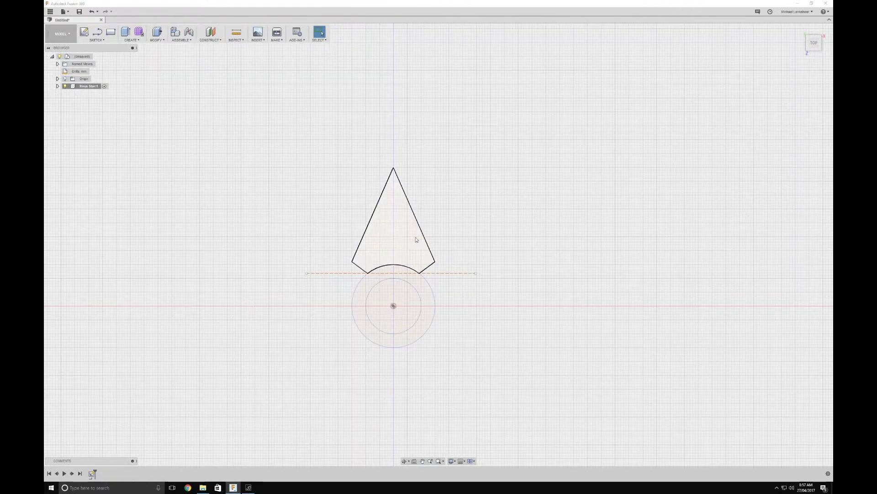
{"action": "mouse_move", "coordinate": [329, 289]}
{"action": "middle_mouse_down", "text": "shift"}
{"action": "mouse_move", "coordinate": [386, 272]}
{"action": "mouse_move", "coordinate": [372, 251]}
{"action": "mouse_move", "coordinate": [387, 261]}
{"action": "middle_mouse_up", "text": "shift"}
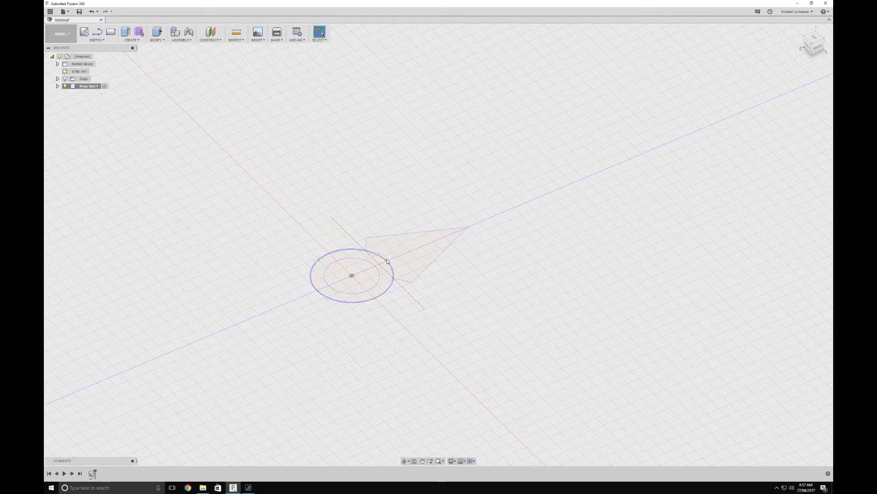
{"action": "left_click", "coordinate": [384, 288]}
{"action": "key", "text": "e"}
{"action": "left_click_drag", "start_coordinate": [374, 260], "coordinate": [374, 247]}
{"action": "key", "text": "Return"}
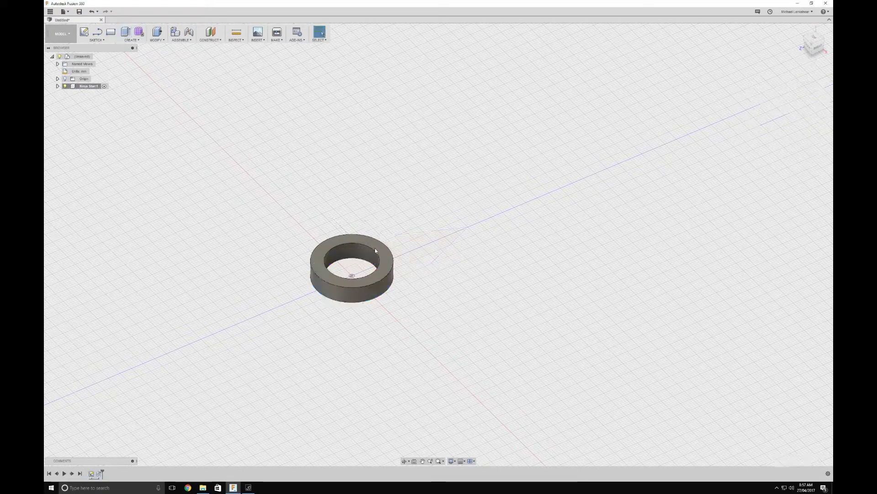
Show Sketch1 again and extrude the triangular spike profile 5 mm
{"action": "left_click", "coordinate": [57, 86]}
{"action": "left_click", "coordinate": [76, 115]}
{"action": "left_click", "coordinate": [417, 257]}
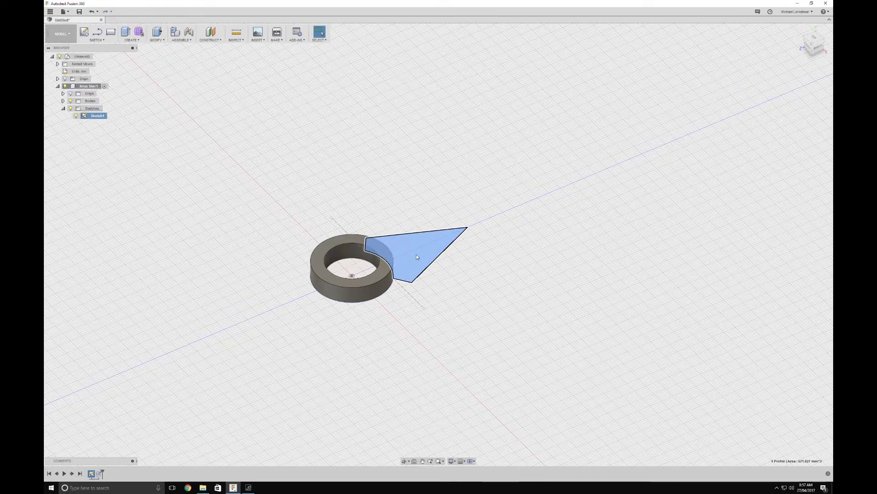
{"action": "key", "text": "e"}
{"action": "left_click_drag", "start_coordinate": [423, 238], "coordinate": [421, 223]}
{"action": "middle_click_drag", "start_coordinate": [499, 276], "coordinate": [462, 268], "text": "shift"}
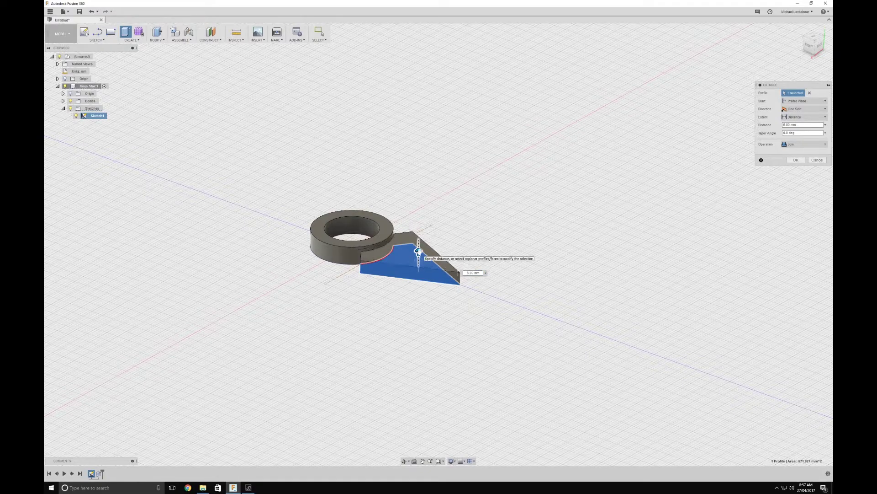
{"action": "key", "text": "Return"}
{"action": "middle_click_drag", "start_coordinate": [419, 251], "coordinate": [401, 305], "text": "shift"}
Fillet the ring's inner and outer top edges with a 2 mm radius
{"action": "left_click", "coordinate": [374, 275]}
{"action": "left_click", "coordinate": [381, 281], "text": "ctrl"}
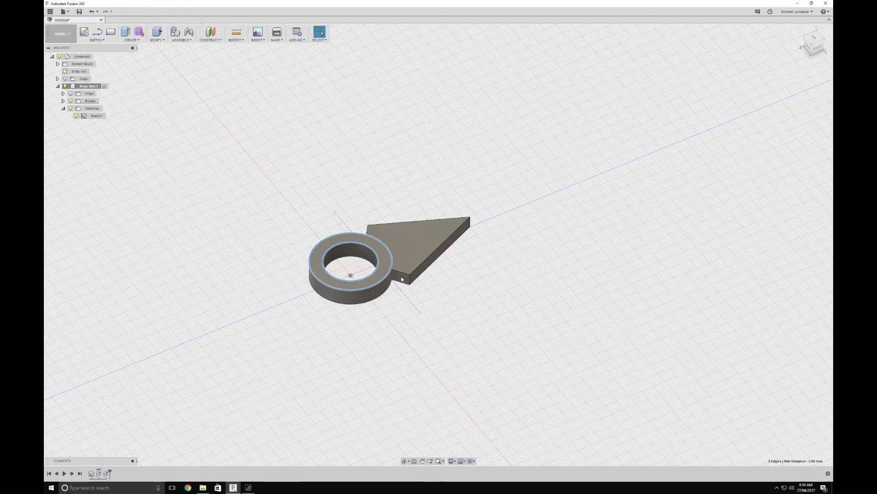
{"action": "key", "text": "f"}
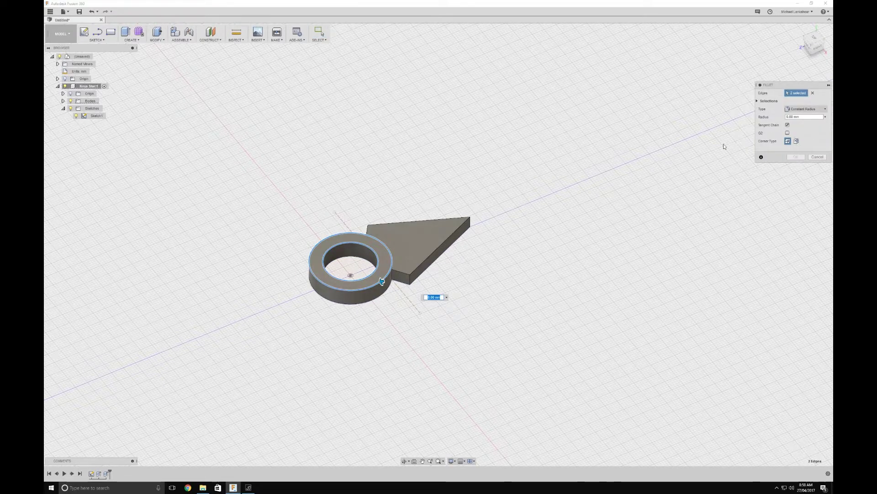
{"action": "type", "text": "2"}
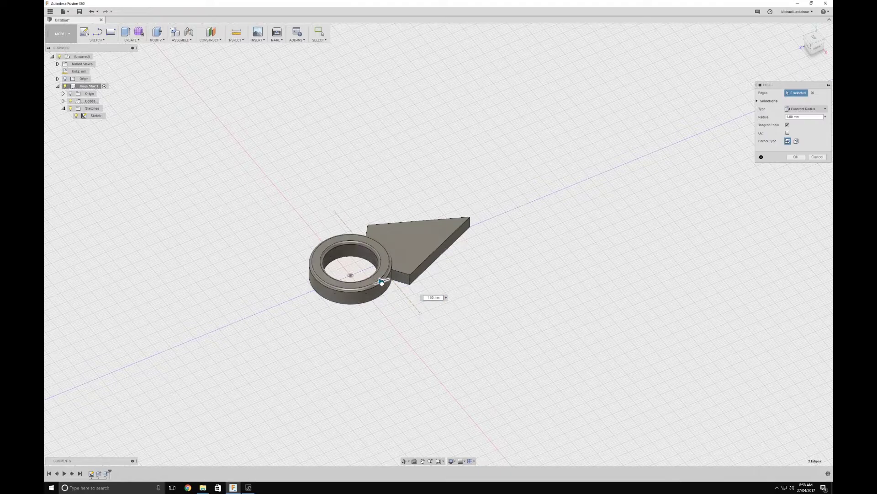
{"action": "key", "text": "Return"}
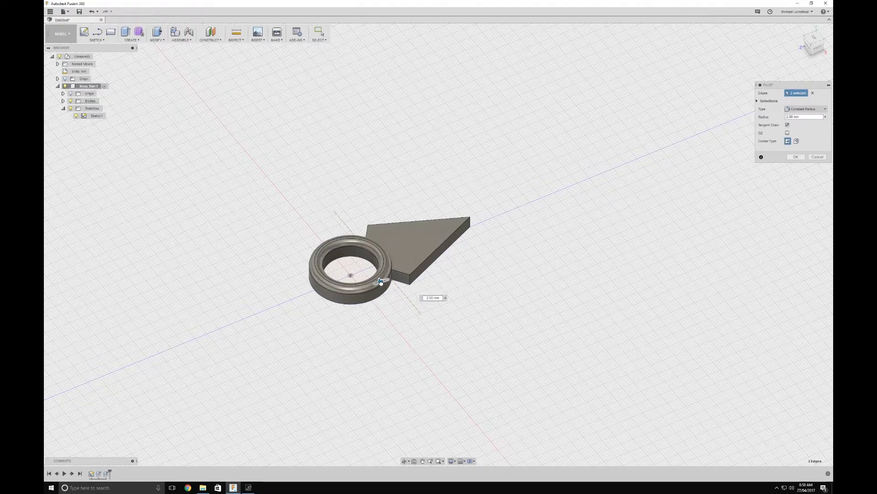
{"action": "key", "text": "Return"}
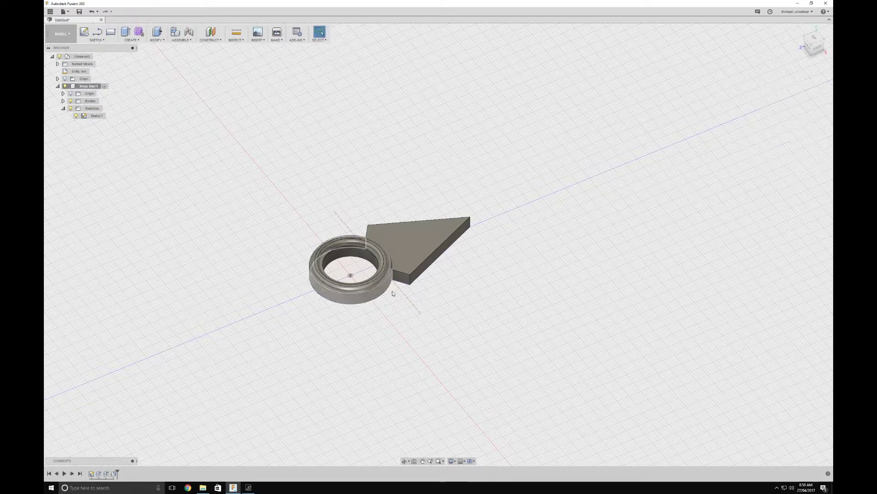
Add a 2 mm fillet where the ring meets the blade
{"action": "middle_click_drag", "start_coordinate": [393, 295], "coordinate": [394, 257], "text": "shift"}
{"action": "left_click", "coordinate": [390, 232]}
{"action": "left_click", "coordinate": [378, 237], "text": "ctrl"}
{"action": "key", "text": "Escape"}
{"action": "key", "text": "f"}
{"action": "left_click", "coordinate": [389, 232]}
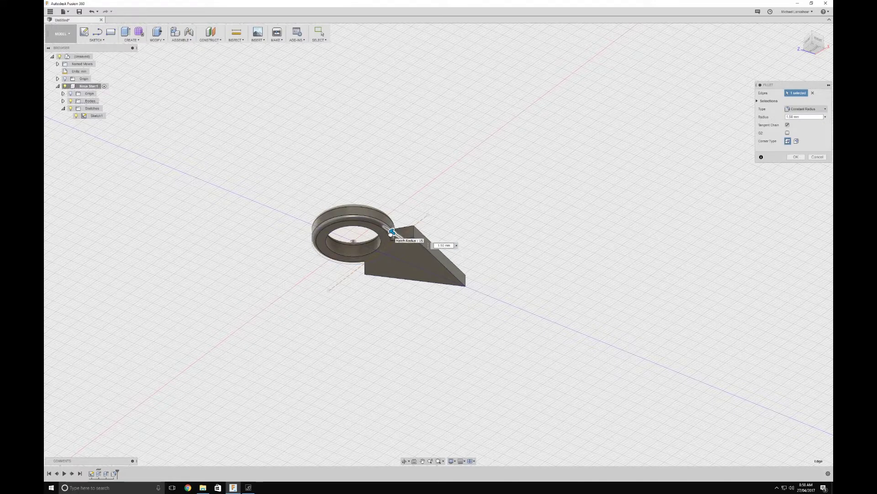
{"action": "left_click_drag", "start_coordinate": [391, 231], "coordinate": [392, 232]}
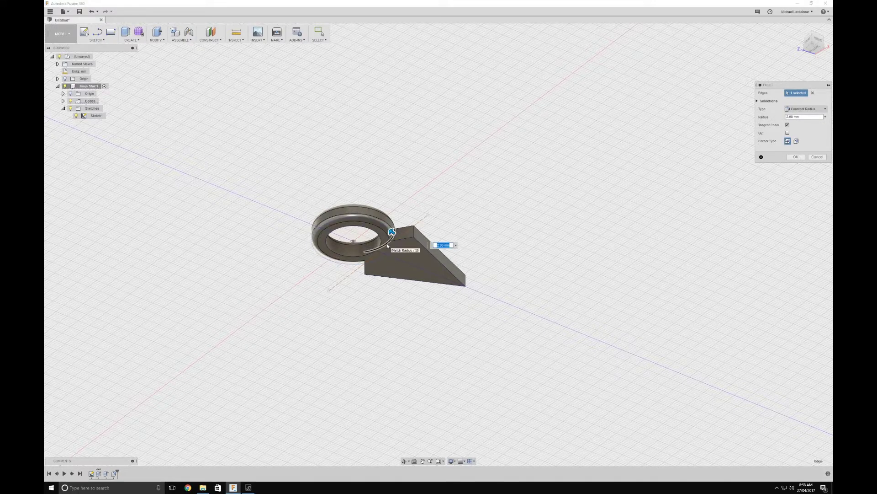
{"action": "key", "text": "Return"}
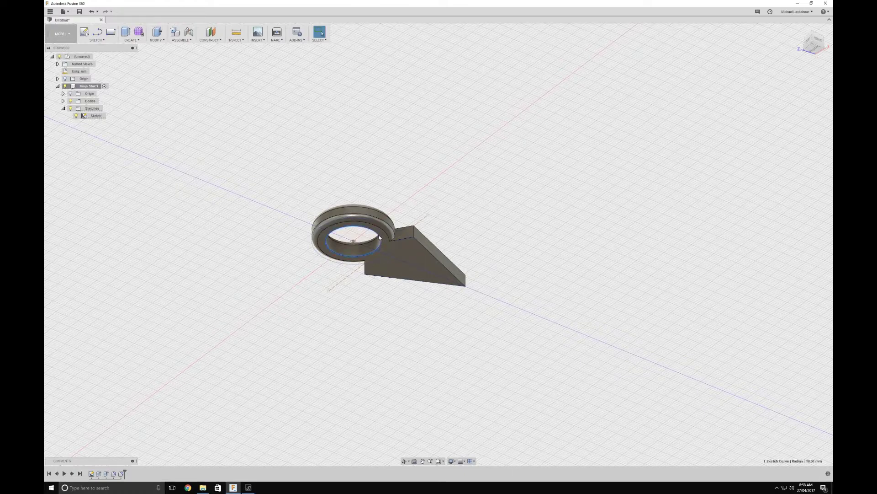
Fillet the ring's inner top edge at 2 mm
{"action": "key", "text": "f"}
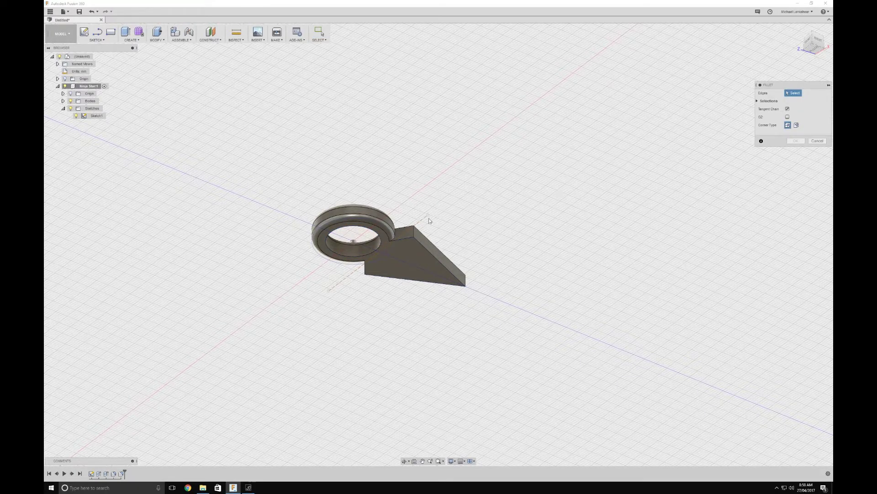
{"action": "left_click", "coordinate": [379, 243]}
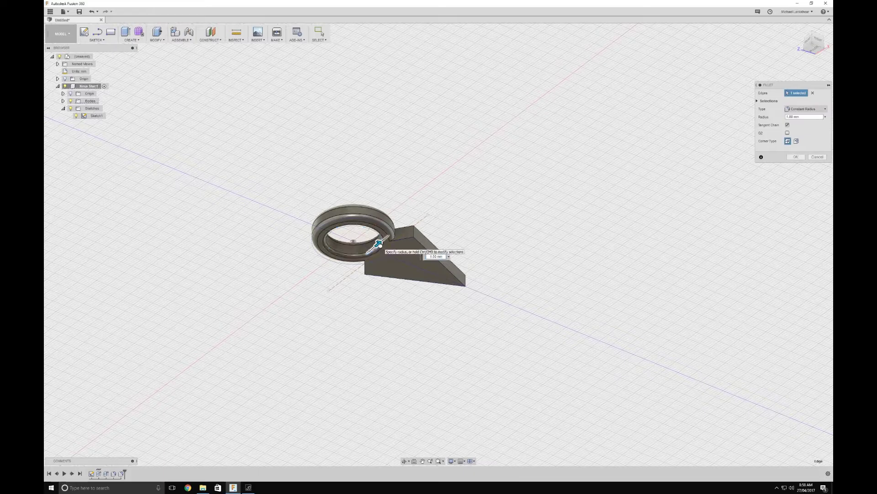
{"action": "type", "text": "2"}
{"action": "key", "text": "Return"}
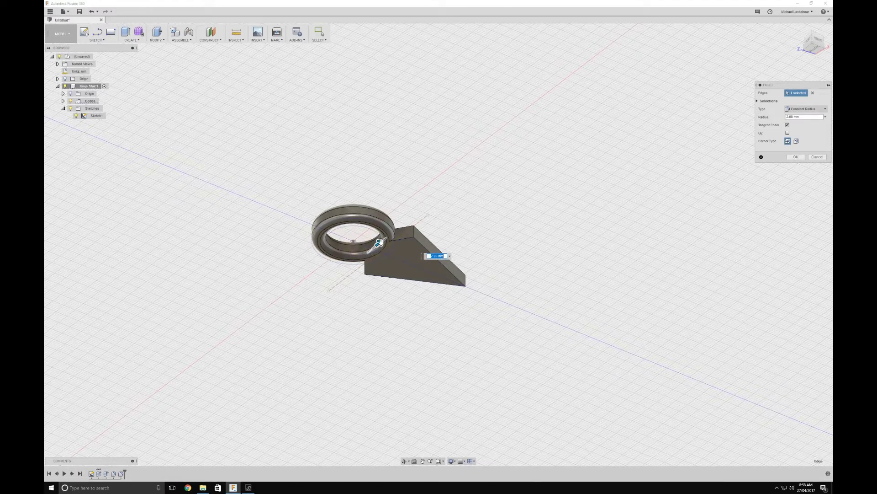
Chamfer the blade's top edges with a 5 mm distance
{"action": "middle_click_drag", "start_coordinate": [379, 242], "coordinate": [466, 290], "text": "shift"}
{"action": "left_click", "coordinate": [405, 280]}
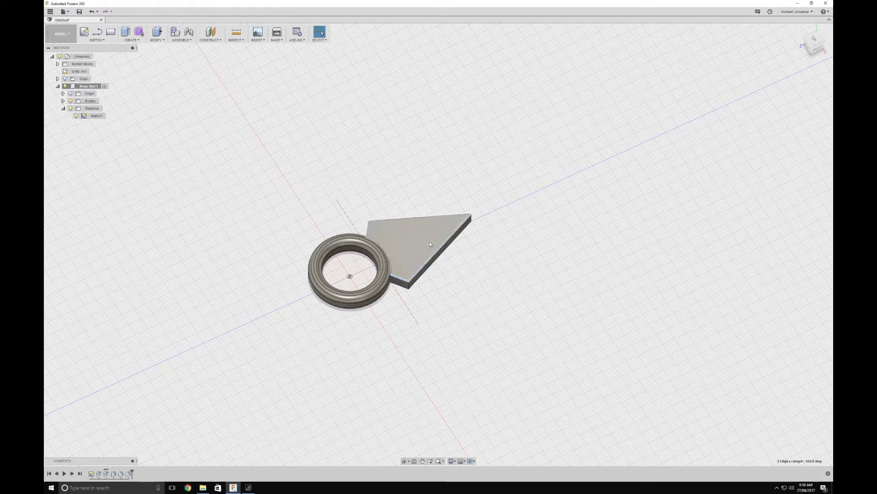
{"action": "left_click", "coordinate": [428, 217]}
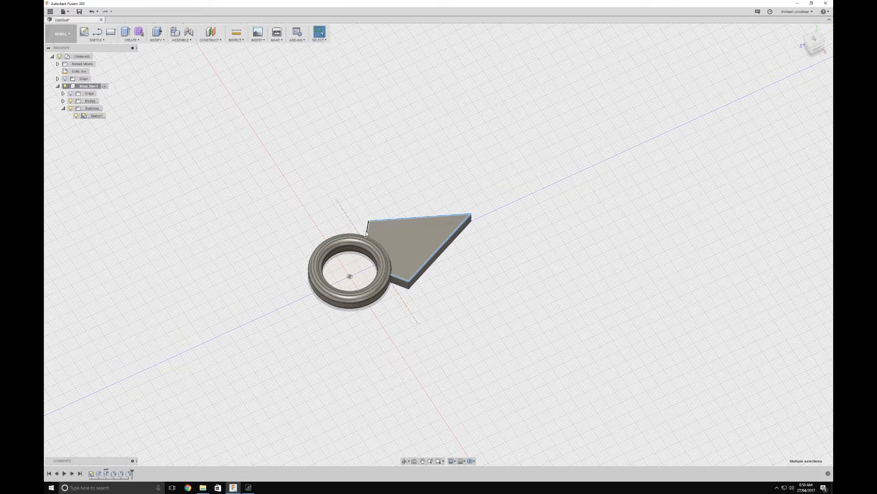
{"action": "left_click", "coordinate": [137, 40]}
{"action": "left_click", "coordinate": [156, 40]}
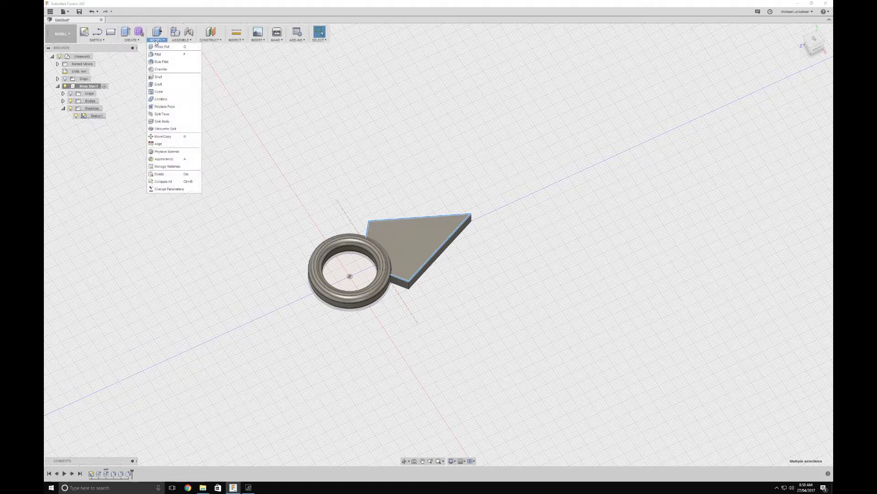
{"action": "left_click", "coordinate": [162, 69]}
{"action": "left_click_drag", "start_coordinate": [362, 227], "coordinate": [371, 233]}
{"action": "key", "text": "Return"}
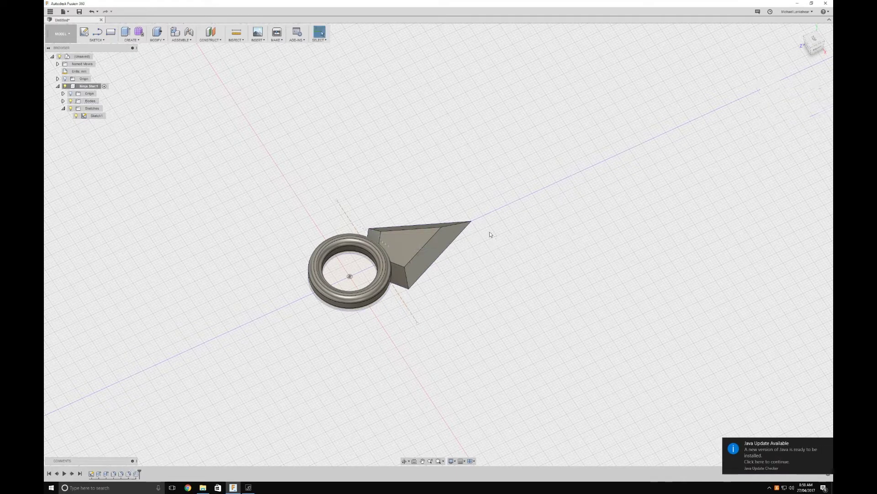
Dismiss the Java update notification and orbit around the chamfered blade
{"action": "left_click", "coordinate": [827, 441]}
{"action": "middle_click_drag", "start_coordinate": [423, 295], "coordinate": [463, 289], "text": "shift"}
{"action": "key", "text": "Escape"}
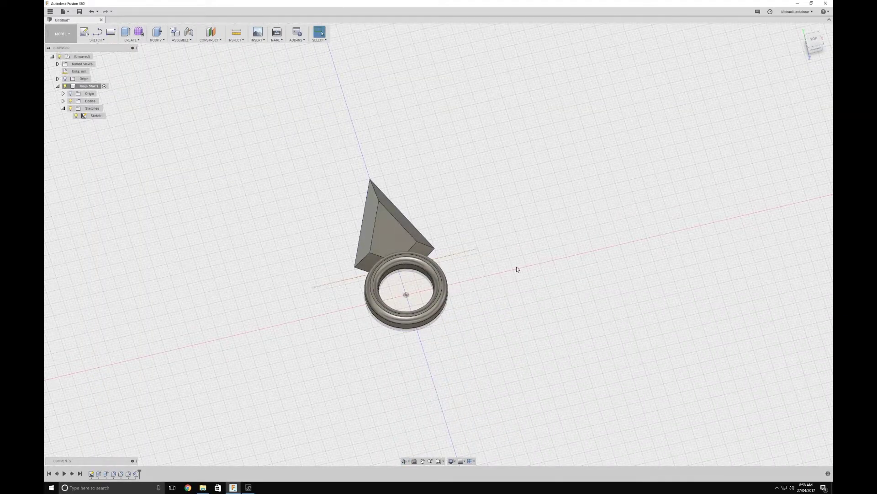
Set up a circular pattern of the ring-and-blade body around the ring's centre axis
{"action": "left_click", "coordinate": [131, 40]}
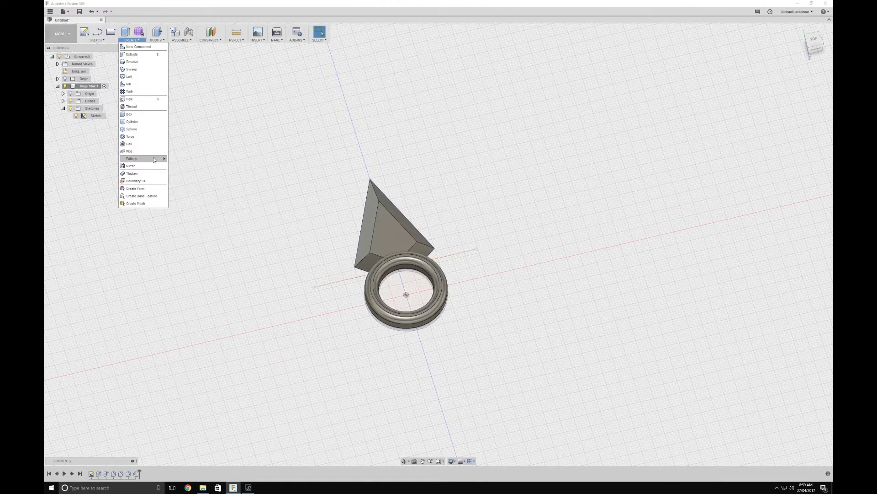
{"action": "mouse_move", "coordinate": [137, 158]}
{"action": "left_click", "coordinate": [185, 166]}
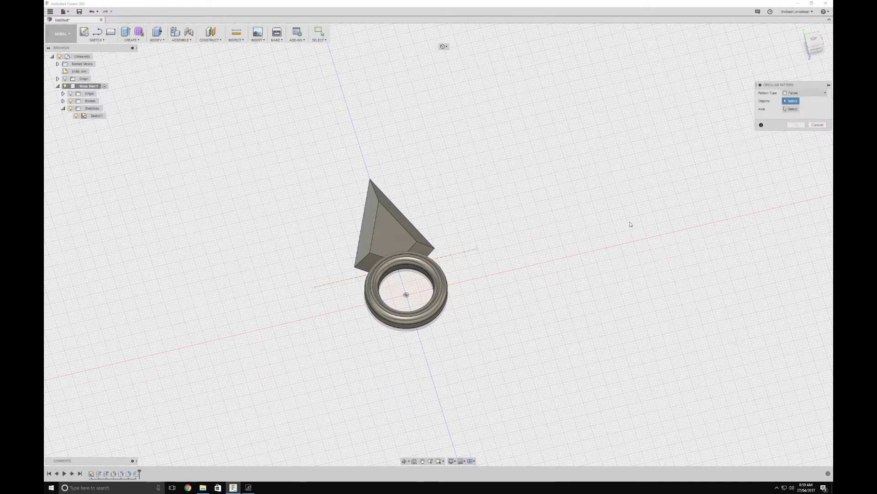
{"action": "left_click", "coordinate": [804, 93]}
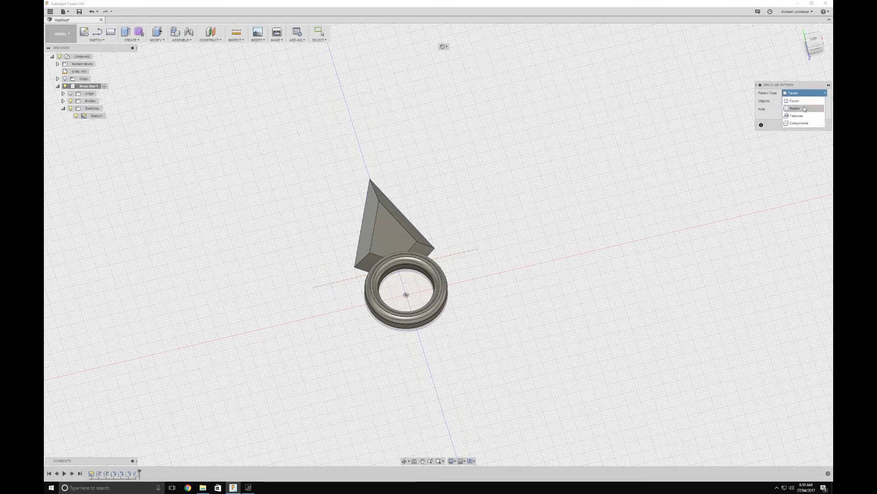
{"action": "left_click", "coordinate": [411, 242]}
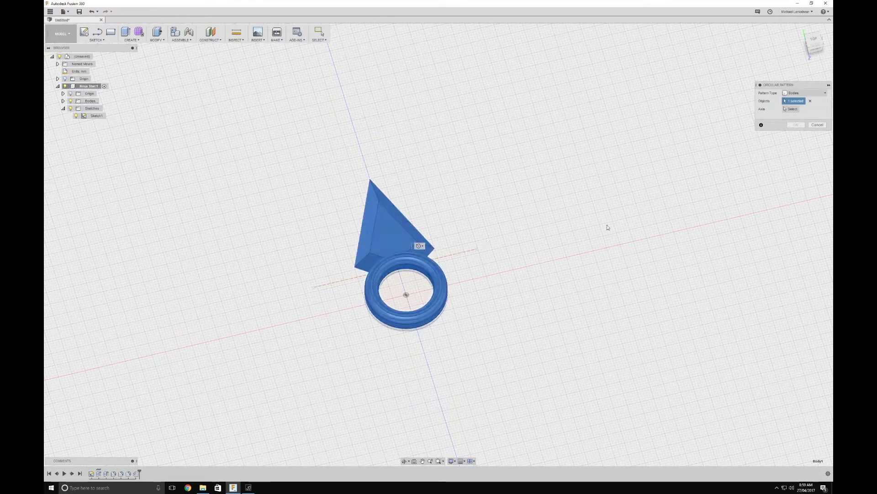
{"action": "left_click", "coordinate": [792, 110]}
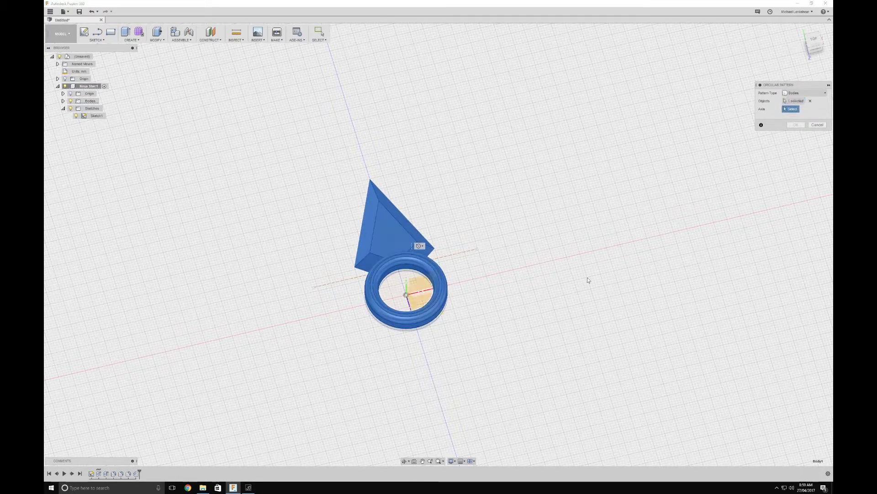
{"action": "left_click", "coordinate": [407, 288]}
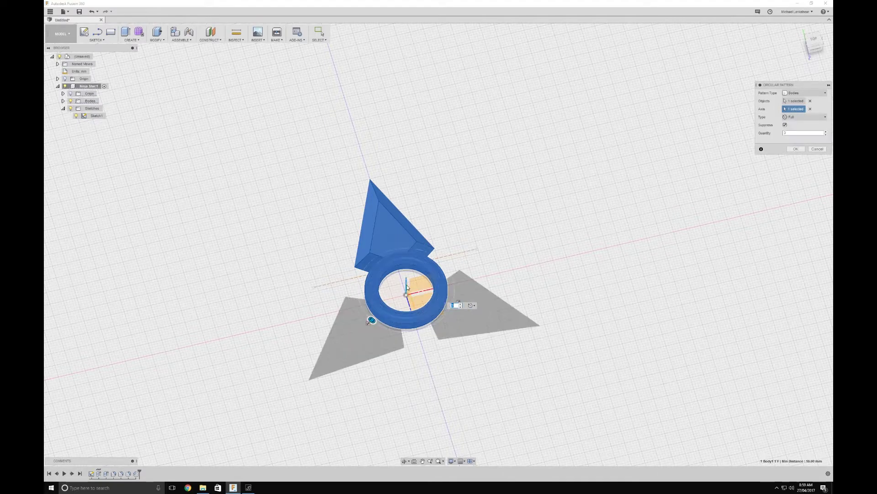
{"action": "mouse_move", "coordinate": [539, 264]}
{"action": "middle_mouse_down", "text": "shift"}
{"action": "mouse_move", "coordinate": [543, 243]}
{"action": "mouse_move", "coordinate": [541, 254]}
{"action": "middle_mouse_up", "text": "shift"}
Confirm the three-blade circular pattern and orbit around the finished star
{"action": "left_click", "coordinate": [796, 151]}
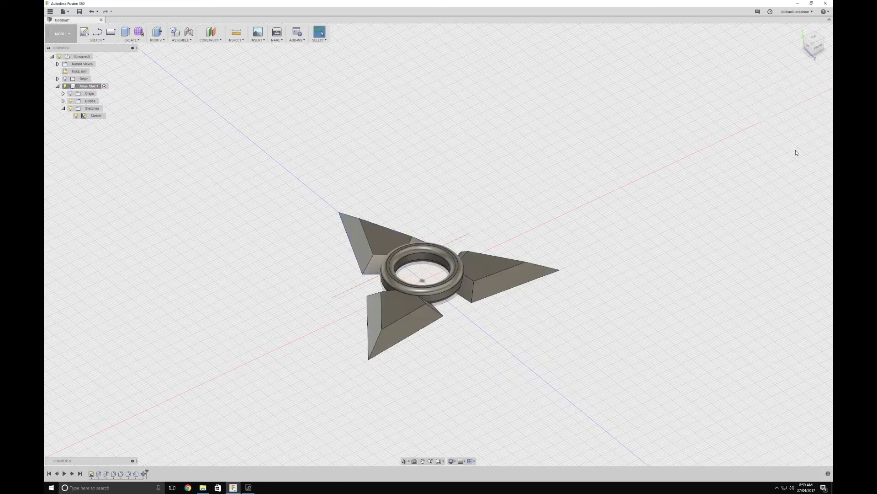
{"action": "mouse_move", "coordinate": [509, 201]}
{"action": "middle_mouse_down", "text": "shift"}
{"action": "mouse_move", "coordinate": [493, 221]}
{"action": "mouse_move", "coordinate": [468, 198]}
{"action": "mouse_move", "coordinate": [450, 212]}
{"action": "mouse_move", "coordinate": [419, 205]}
{"action": "mouse_move", "coordinate": [480, 216]}
{"action": "mouse_move", "coordinate": [513, 210]}
{"action": "mouse_move", "coordinate": [505, 190]}
{"action": "mouse_move", "coordinate": [541, 198]}
{"action": "mouse_move", "coordinate": [543, 213]}
{"action": "mouse_move", "coordinate": [494, 219]}
{"action": "mouse_move", "coordinate": [493, 205]}
{"action": "mouse_move", "coordinate": [503, 212]}
{"action": "middle_mouse_up", "text": "shift"}
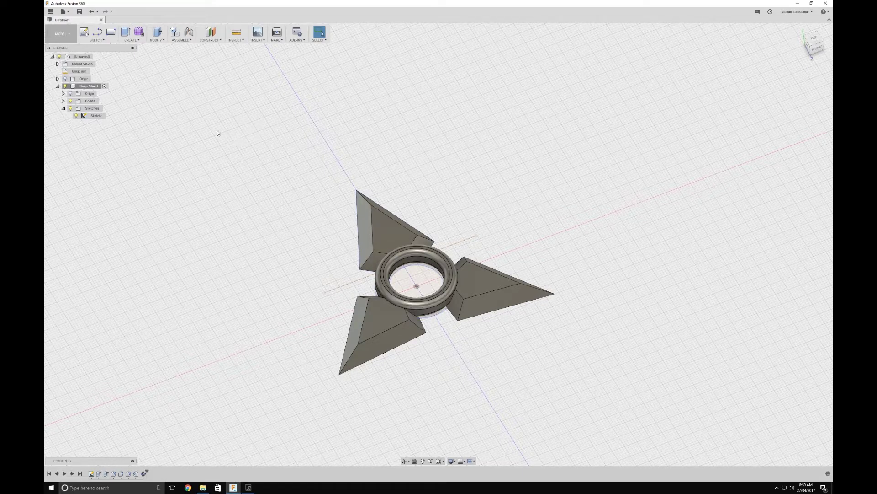
Edit C-Pattern1 to raise the quantity from 3 to 4 spikes
{"action": "left_click", "coordinate": [143, 473]}
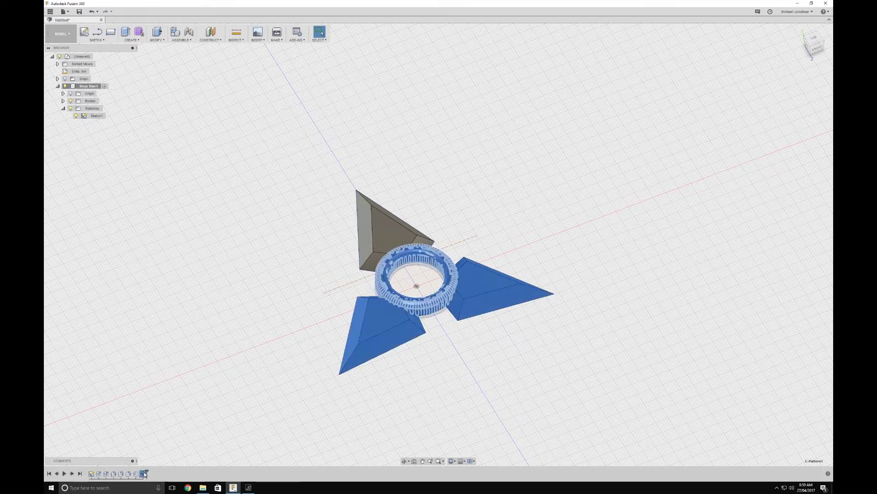
{"action": "right_click", "coordinate": [143, 473]}
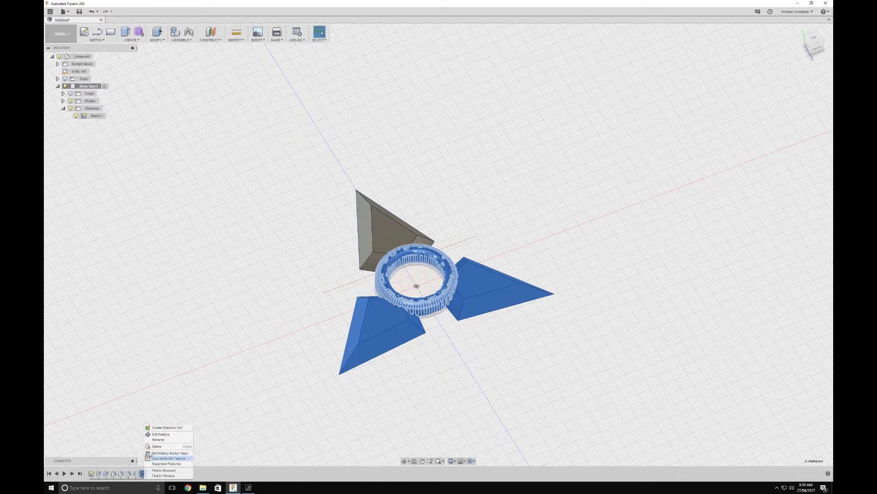
{"action": "left_click", "coordinate": [160, 434]}
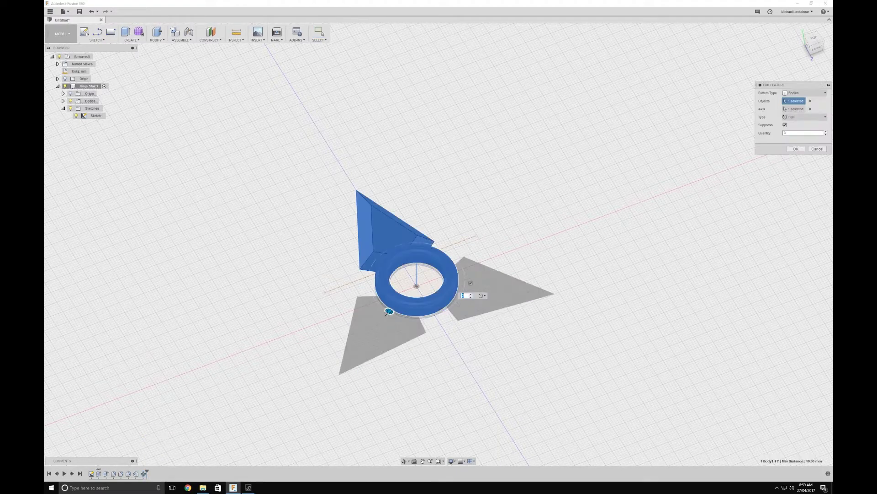
{"action": "left_click", "coordinate": [825, 131]}
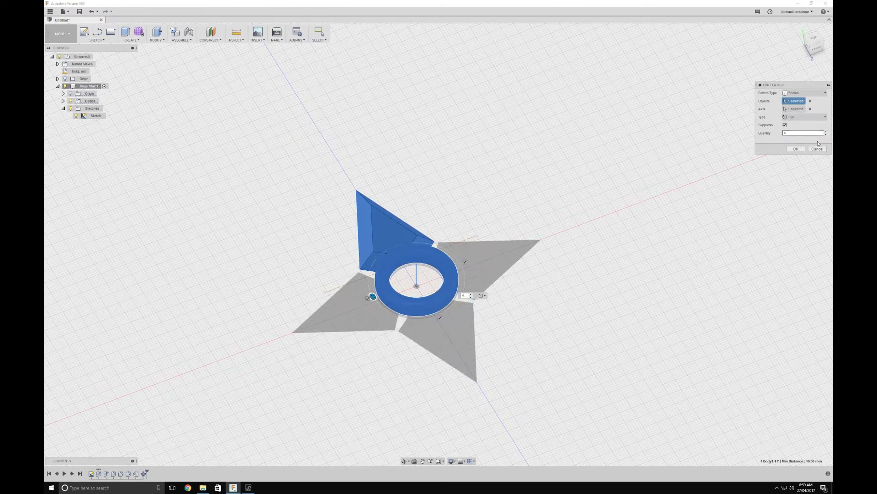
{"action": "left_click", "coordinate": [796, 148]}
{"action": "middle_click_drag", "start_coordinate": [590, 251], "coordinate": [538, 310], "text": "shift"}
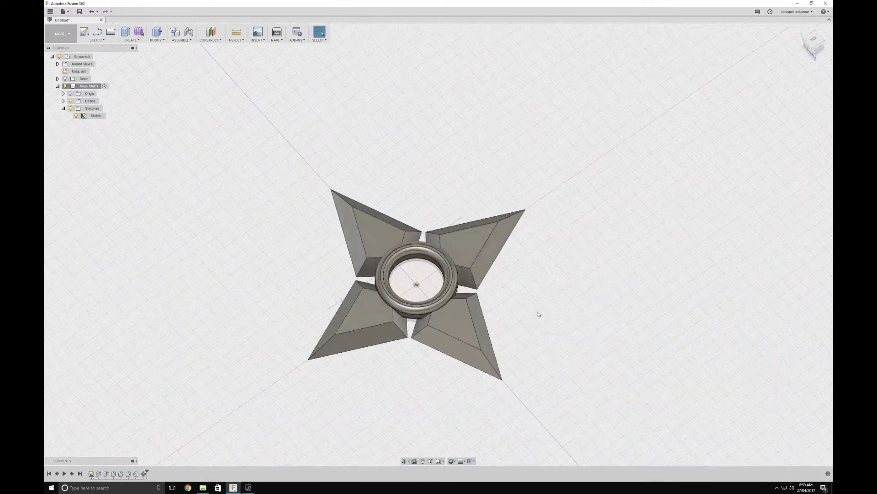
Edit the circular pattern again, raising the quantity to 7 spikes
{"action": "right_click", "coordinate": [143, 474]}
{"action": "left_click", "coordinate": [165, 435]}
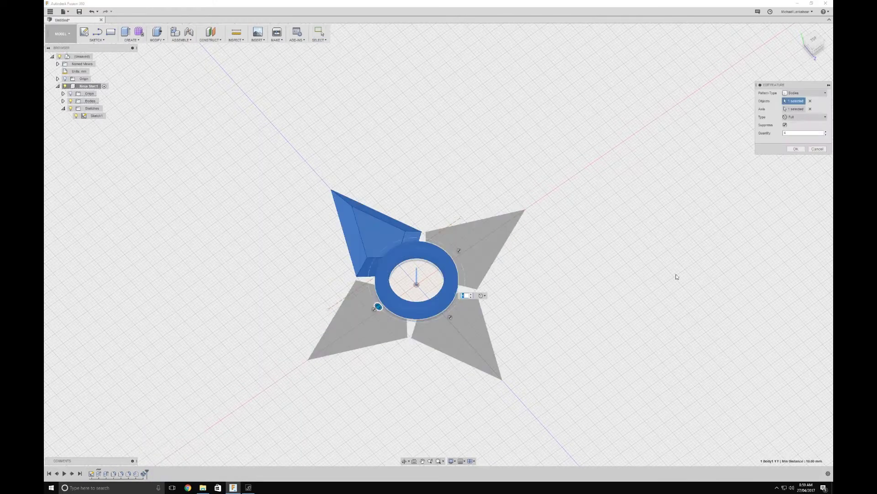
{"action": "left_click", "coordinate": [825, 132]}
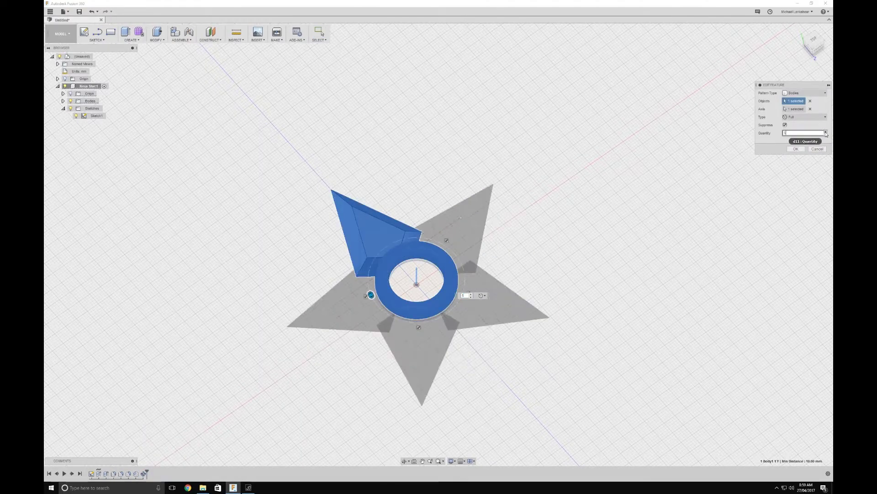
{"action": "left_click", "coordinate": [826, 132]}
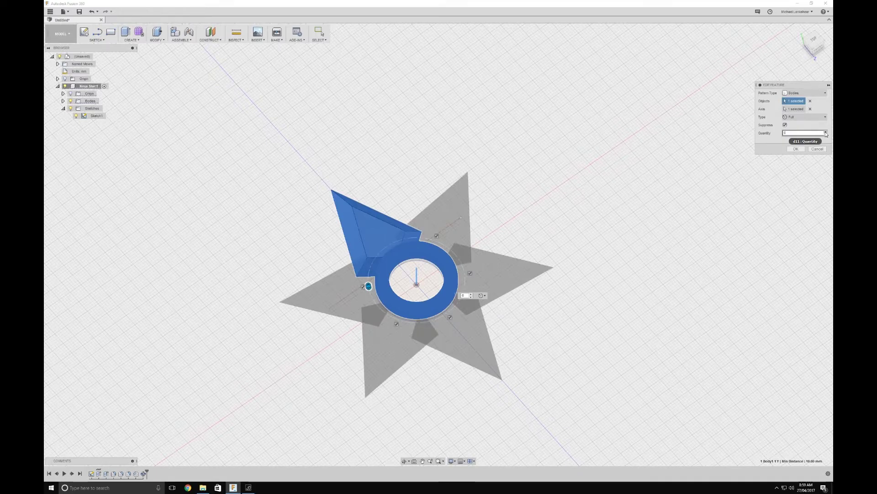
{"action": "left_click", "coordinate": [826, 131]}
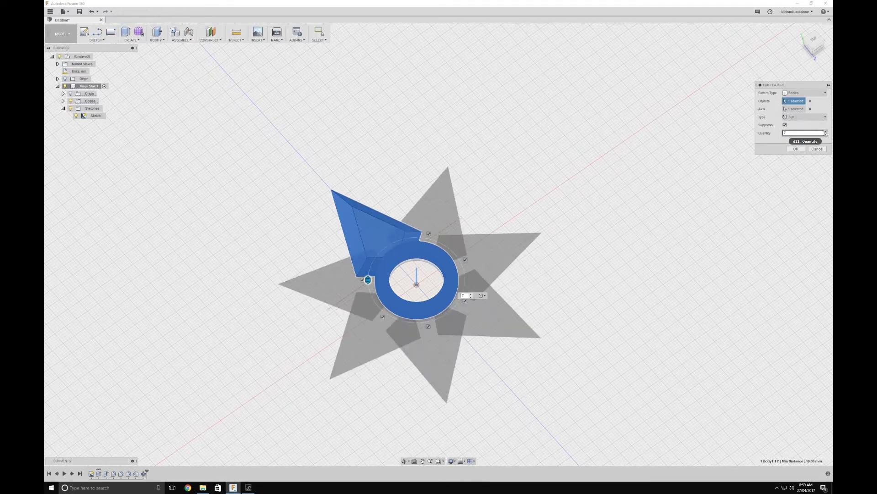
{"action": "left_click", "coordinate": [795, 149]}
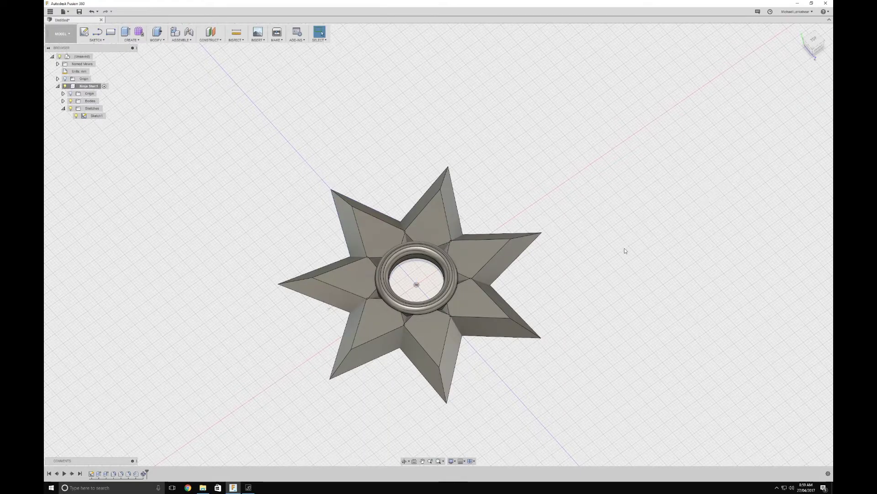
{"action": "middle_click_drag", "start_coordinate": [624, 252], "coordinate": [589, 238], "text": "shift"}
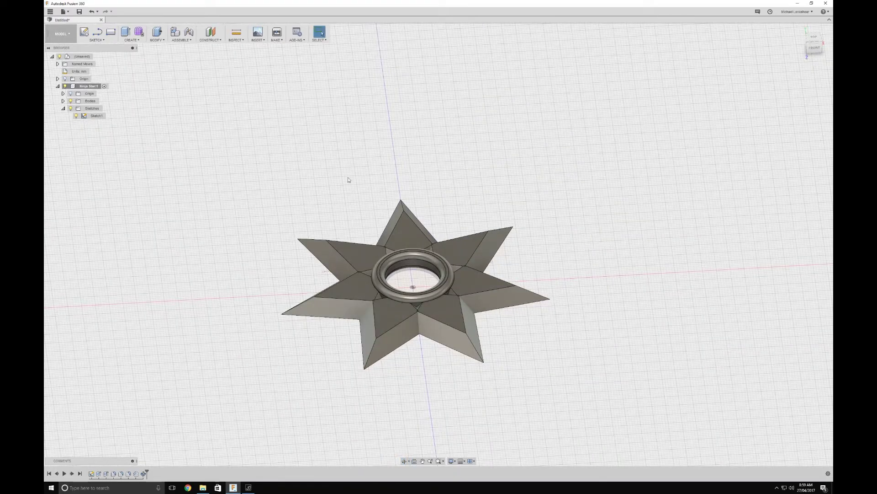
{"action": "left_click", "coordinate": [280, 41]}
{"action": "left_click", "coordinate": [282, 49]}
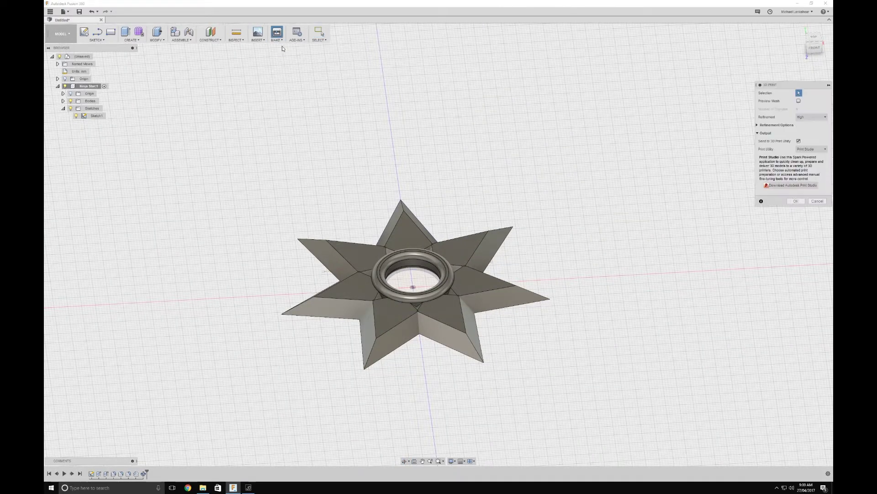
{"action": "left_click", "coordinate": [799, 141]}
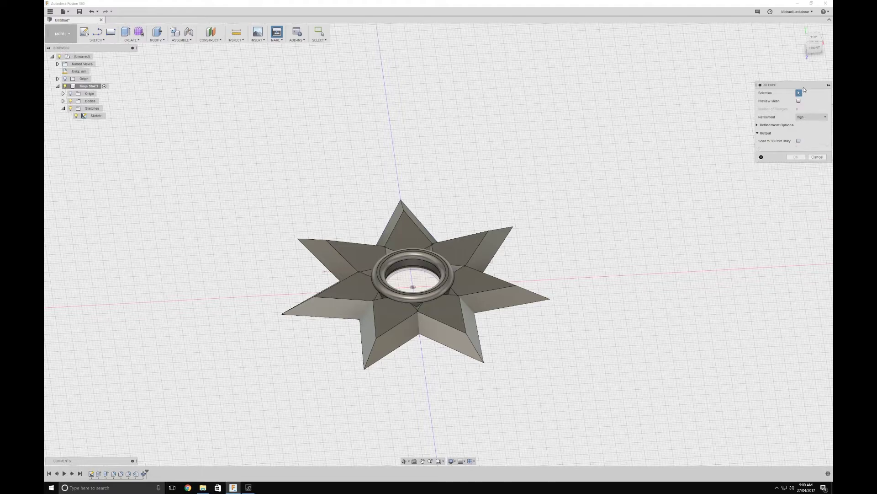
{"action": "left_click_drag", "start_coordinate": [804, 87], "coordinate": [769, 115]}
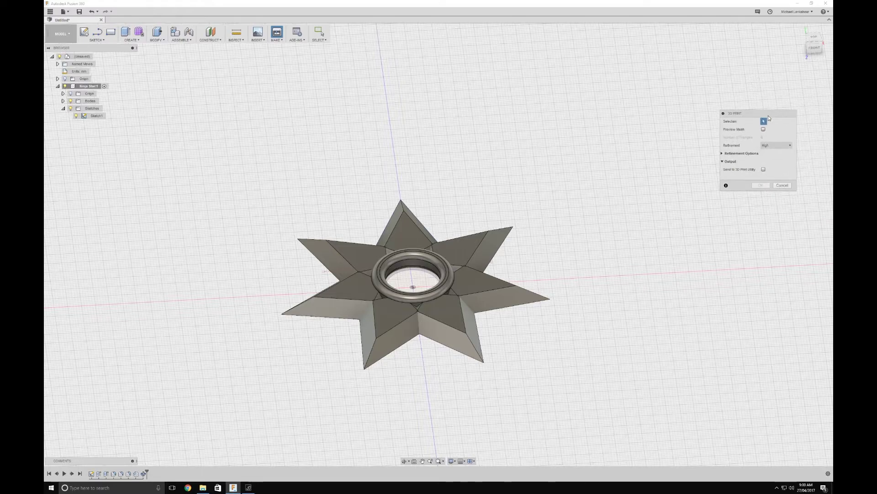
{"action": "left_click", "coordinate": [786, 185]}
{"action": "middle_click_drag", "start_coordinate": [552, 257], "coordinate": [534, 325], "text": "shift"}
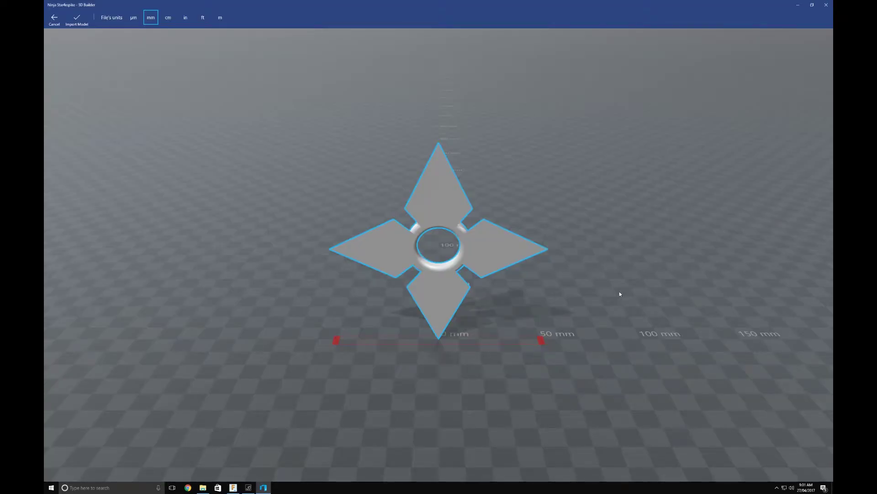
Import the star into 3D Builder in millimetres and repair its invalid geometry
{"action": "right_click_drag", "start_coordinate": [622, 291], "coordinate": [77, 104]}
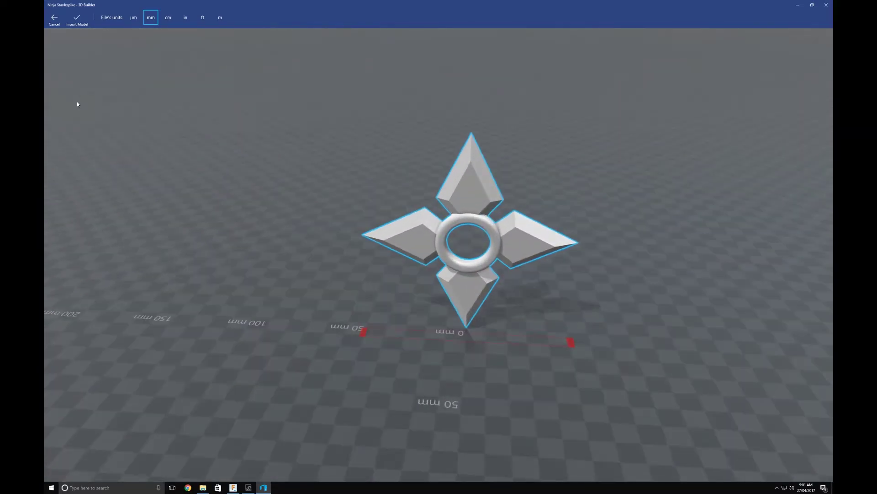
{"action": "left_click", "coordinate": [76, 21]}
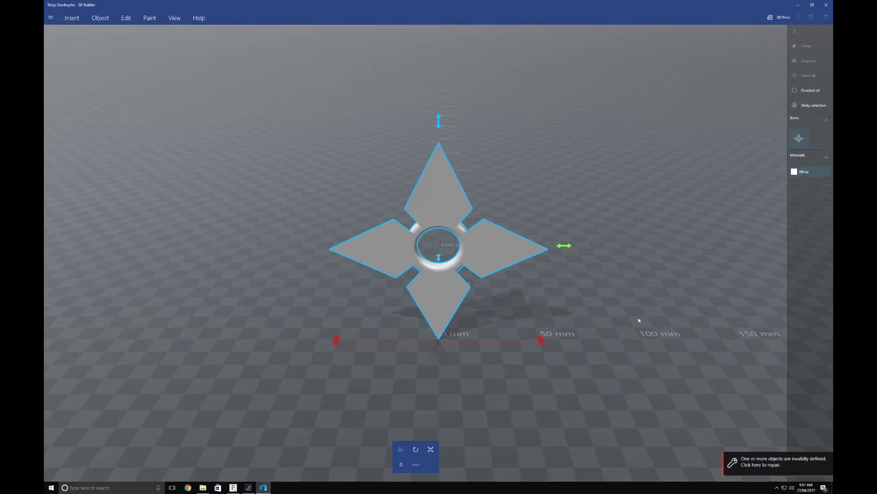
{"action": "right_click_drag", "start_coordinate": [610, 327], "coordinate": [334, 313]}
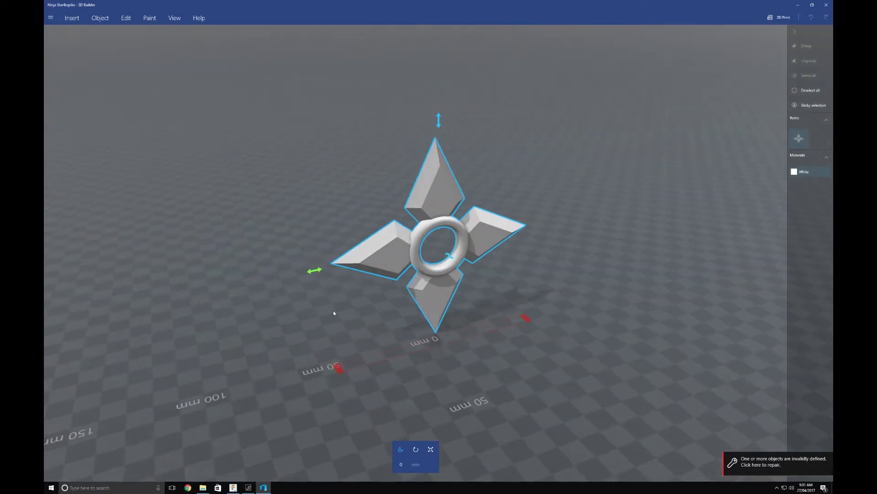
{"action": "left_click", "coordinate": [759, 461]}
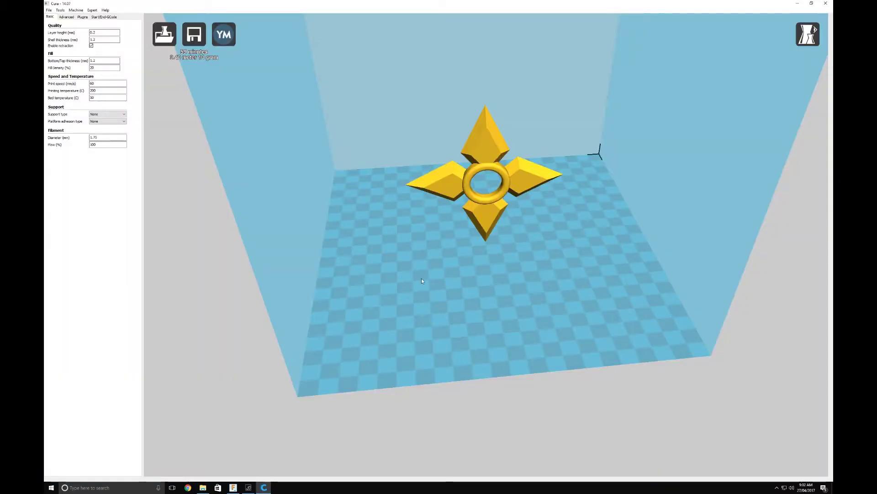
Select the ninja star and rotate it 90 degrees on the green ring so it lies flat
{"action": "right_click_drag", "start_coordinate": [421, 281], "coordinate": [430, 252]}
{"action": "left_click", "coordinate": [487, 159]}
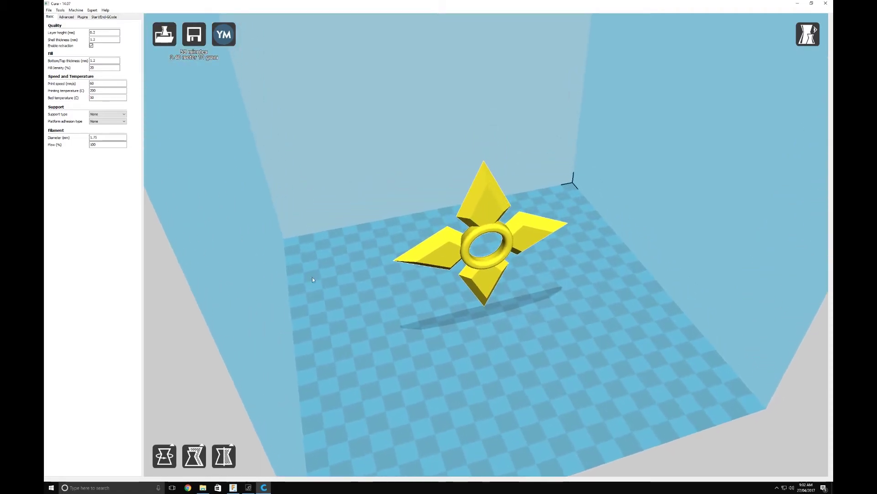
{"action": "left_click", "coordinate": [172, 454]}
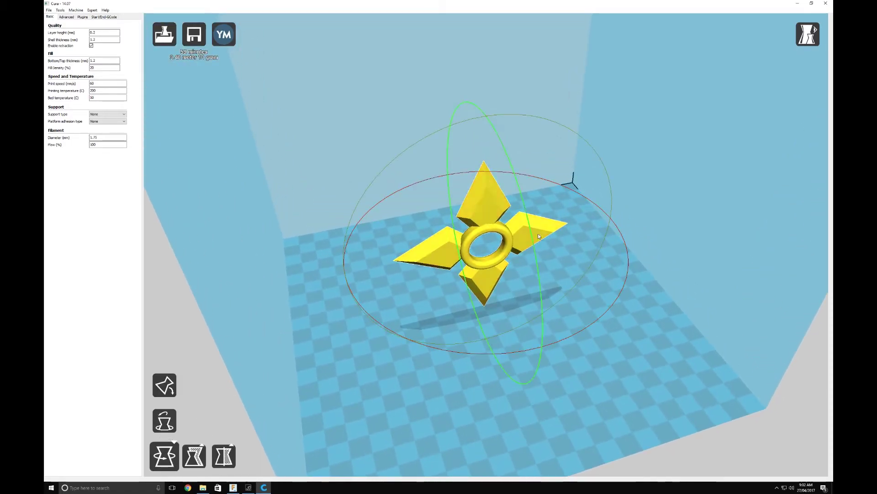
{"action": "left_click_drag", "start_coordinate": [539, 258], "coordinate": [475, 140]}
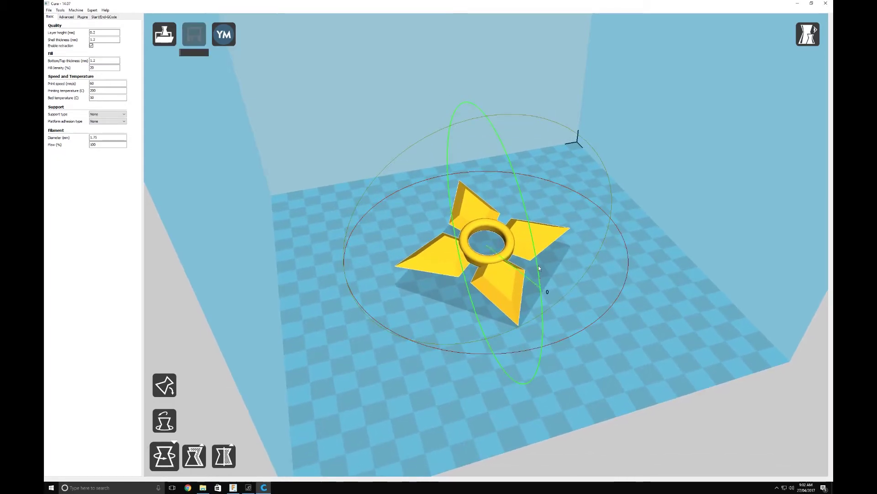
{"action": "scroll", "coordinate": [590, 345], "scroll_direction": "down", "scroll_amount": 5}
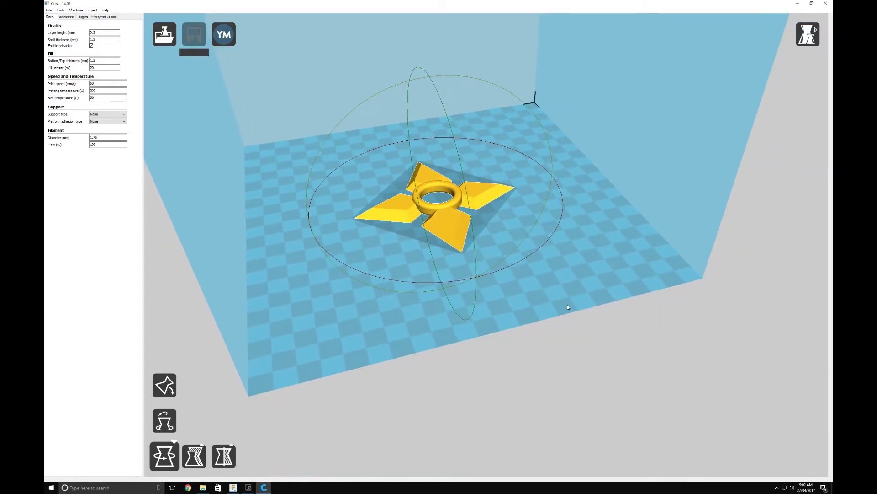
{"action": "scroll", "coordinate": [566, 304], "scroll_direction": "down", "scroll_amount": 2}
{"action": "left_click_drag", "start_coordinate": [525, 285], "coordinate": [547, 267]}
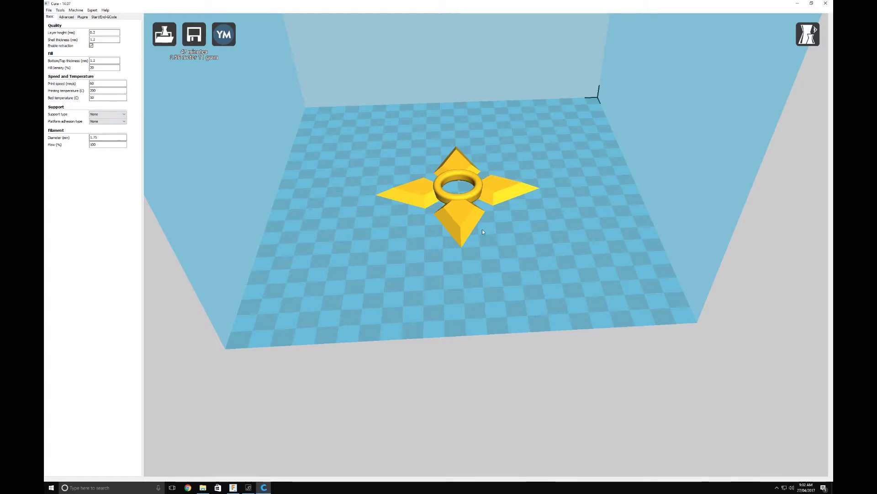
{"action": "left_click", "coordinate": [196, 37]}
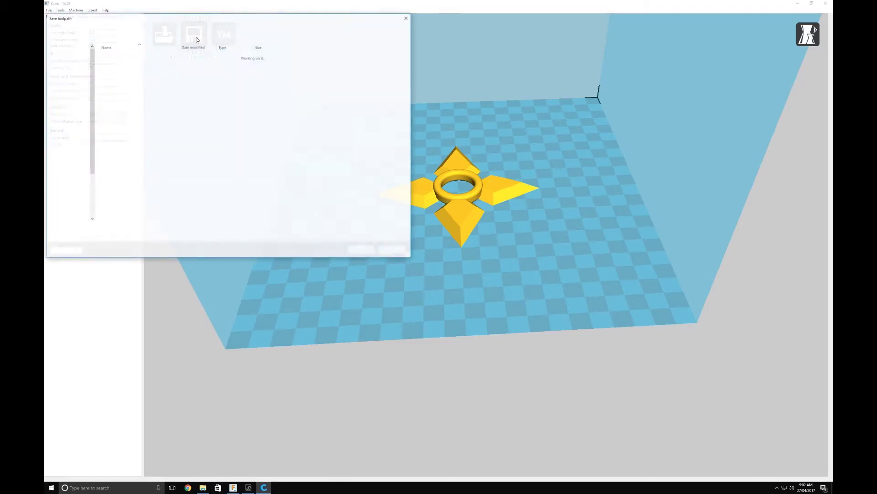
{"action": "left_click", "coordinate": [406, 18]}
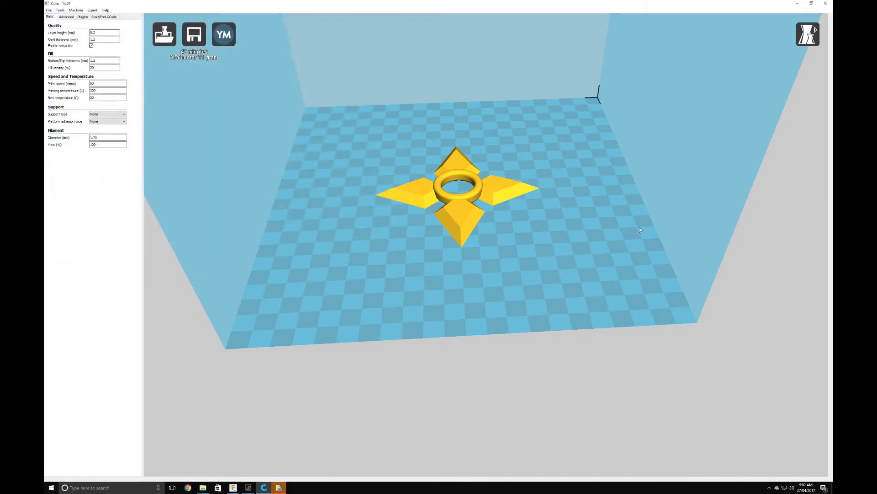
In Chrome's OctoPrint page, check the webcam under Control, then return to the Temperature graph
{"action": "key", "text": "alt+Tab"}
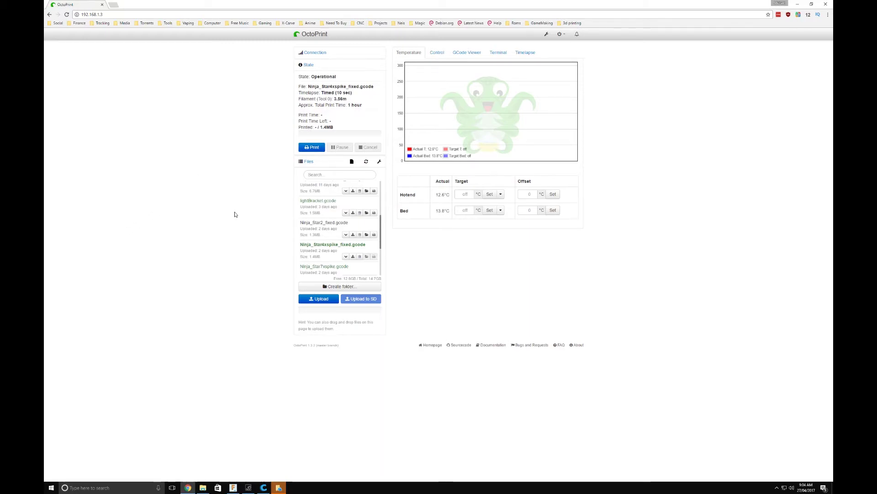
{"action": "left_click", "coordinate": [438, 52]}
{"action": "mouse_move", "coordinate": [481, 142]}
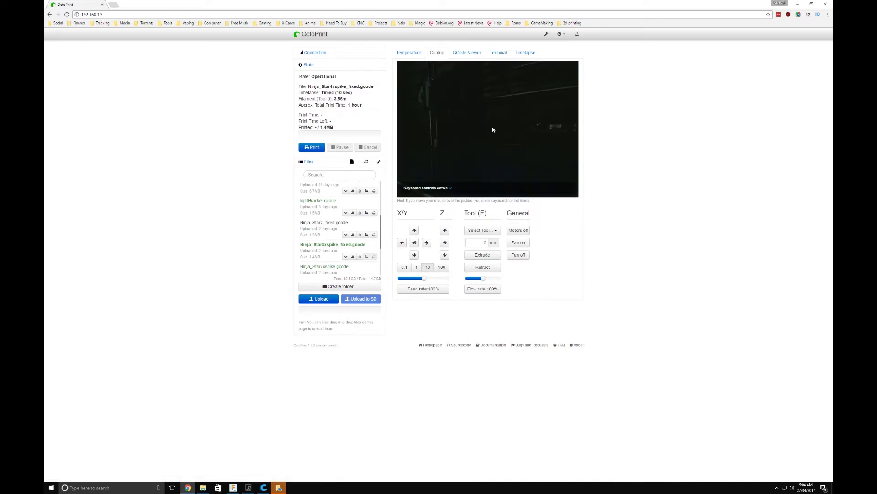
{"action": "left_click", "coordinate": [416, 55]}
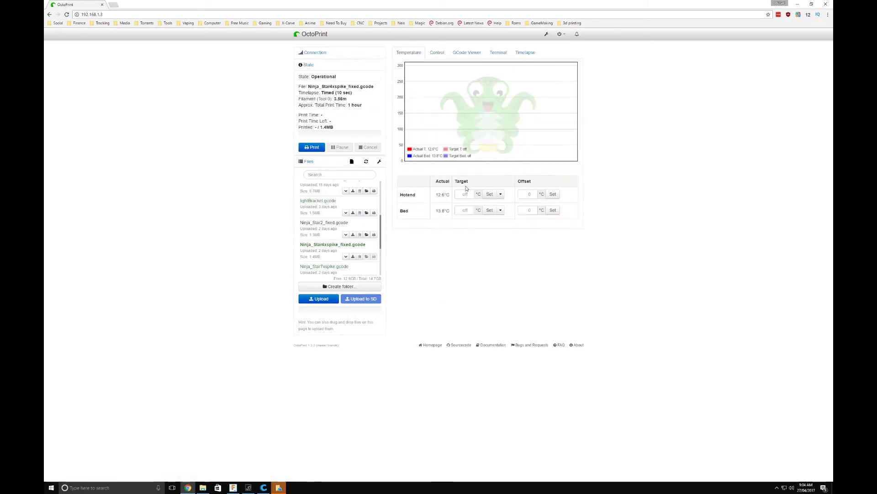